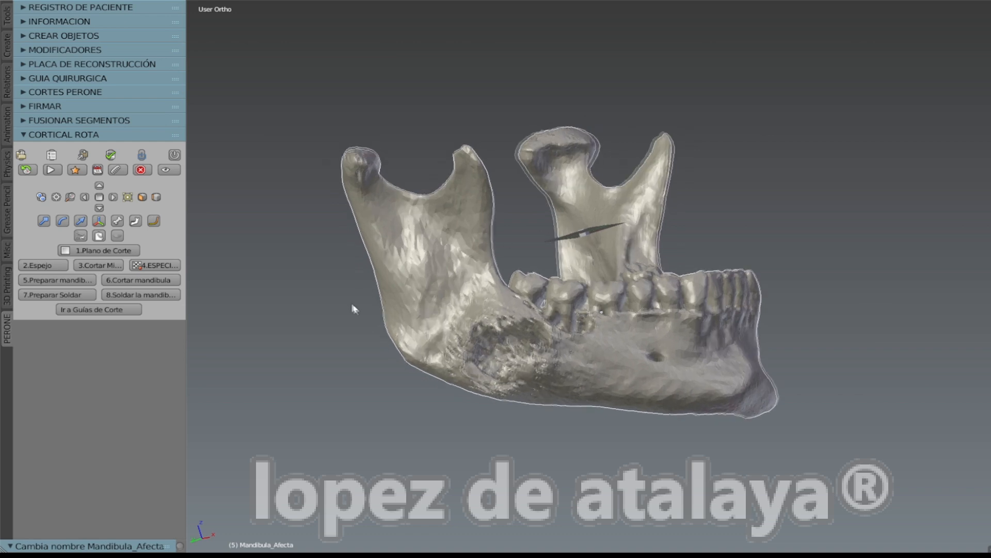
# Add a cutting plane on the affected-side ramus and rotate it around the Y axis.
pyautogui.moveTo(442, 302); pyautogui.dragTo(454, 281, button='middle')
pyautogui.click(91, 251)
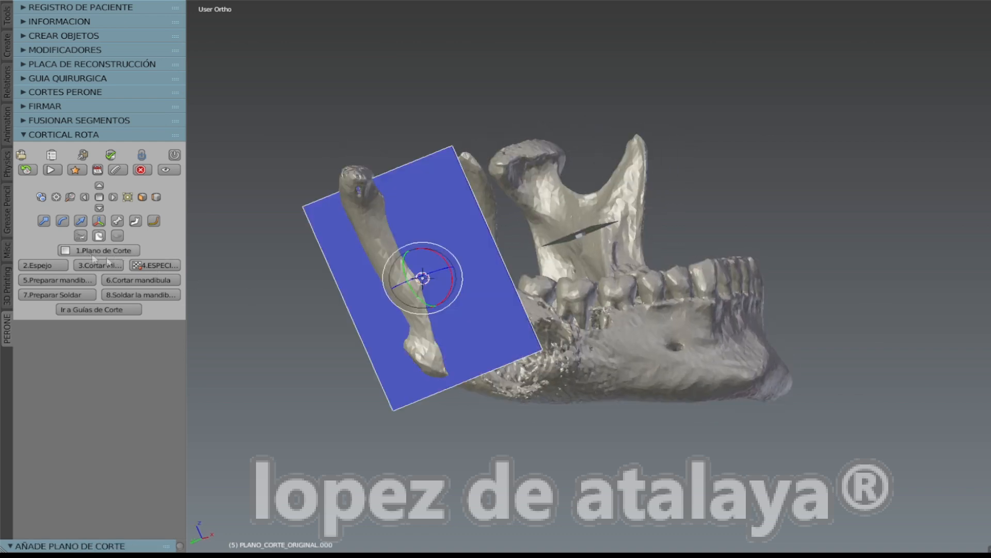
pyautogui.click(376, 308)
pyautogui.moveTo(380, 307); pyautogui.dragTo(505, 350, button='middle')
pyautogui.press('r')
pyautogui.press('y')
pyautogui.click(423, 261)
# Fine-tune the rotation of the first cutting plane so it passes vertically through the ramus behind the coronoid process.
pyautogui.moveTo(423, 263); pyautogui.dragTo(413, 232, button='middle')
pyautogui.press('r')
pyautogui.press('r')
pyautogui.moveTo(396, 289); pyautogui.dragTo(399, 287)
pyautogui.moveTo(401, 287); pyautogui.dragTo(524, 178, button='middle')
pyautogui.moveTo(429, 196); pyautogui.dragTo(434, 200)
pyautogui.moveTo(485, 192); pyautogui.dragTo(447, 216, button='middle')
pyautogui.moveTo(445, 213); pyautogui.dragTo(431, 202)
pyautogui.moveTo(432, 204); pyautogui.dragTo(547, 310, button='middle')
# Add a second cutting plane and rotate it to cross the mandibular body vertically, just behind the mental foramen.
pyautogui.click(98, 250)
pyautogui.moveTo(593, 319); pyautogui.dragTo(622, 321)
pyautogui.moveTo(610, 326); pyautogui.dragTo(432, 331, button='middle')
pyautogui.moveTo(623, 315); pyautogui.dragTo(581, 325)
pyautogui.moveTo(581, 325); pyautogui.dragTo(717, 258, button='middle')
pyautogui.moveTo(640, 287); pyautogui.dragTo(643, 298)
pyautogui.moveTo(643, 298); pyautogui.dragTo(611, 346, button='middle')
pyautogui.moveTo(625, 341); pyautogui.dragTo(630, 341)
pyautogui.moveTo(630, 340); pyautogui.dragTo(638, 289, button='middle')
pyautogui.moveTo(638, 288); pyautogui.dragTo(638, 290)
pyautogui.moveTo(638, 290); pyautogui.dragTo(626, 242, button='middle')
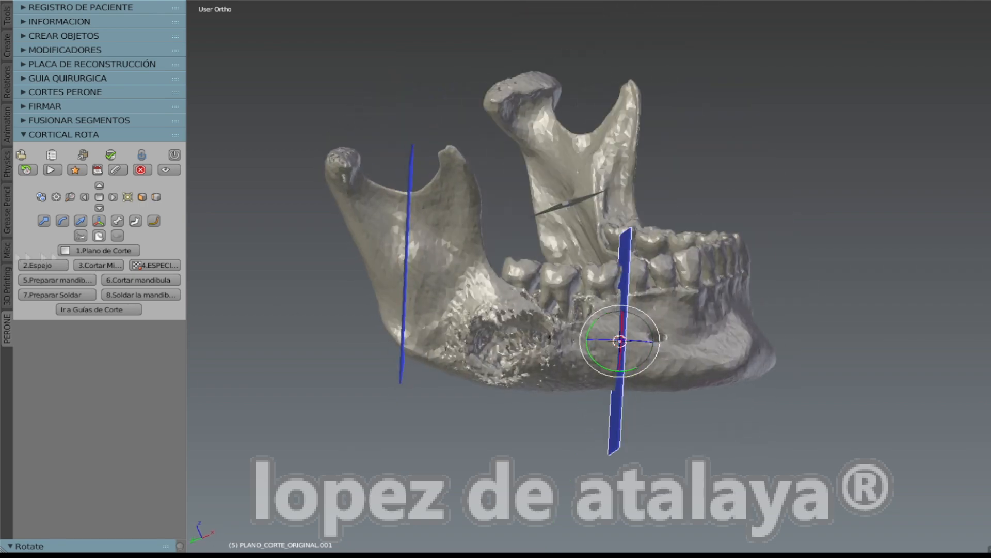
# Create the mirror image of the mandible and readjust the ramus cutting plane against it.
pyautogui.click(45, 265)
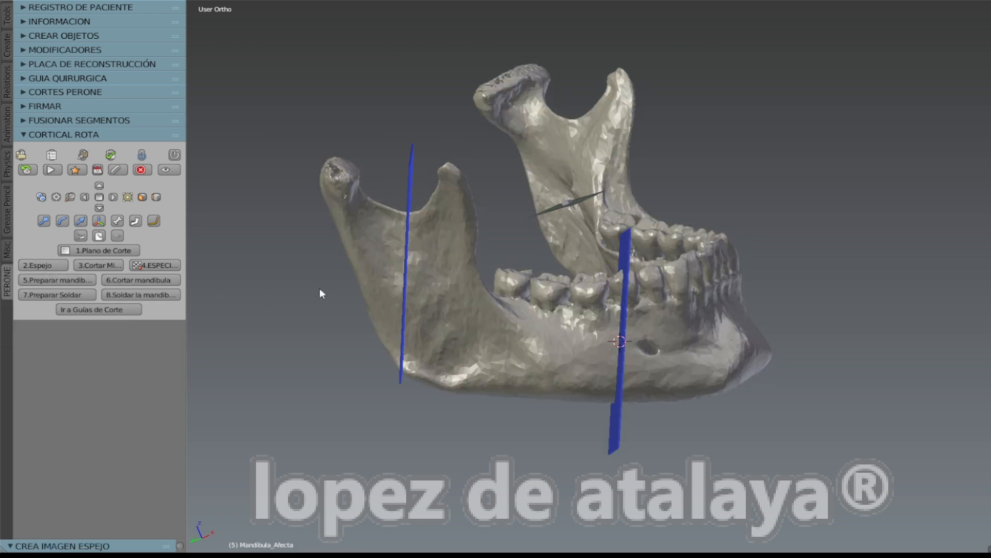
pyautogui.moveTo(322, 293); pyautogui.dragTo(273, 297, button='middle')
pyautogui.rightClick(403, 282)
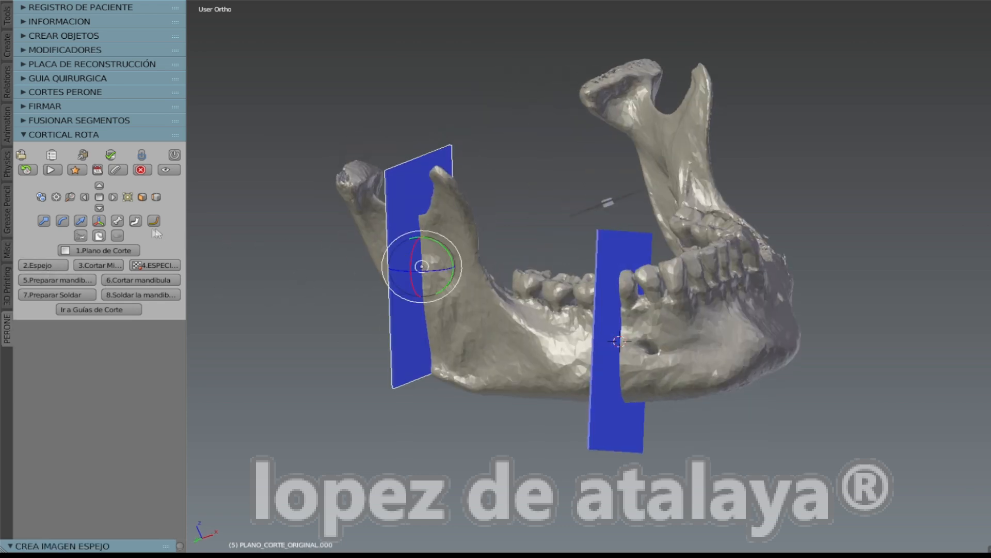
pyautogui.click(82, 222)
pyautogui.moveTo(421, 234); pyautogui.dragTo(419, 253)
pyautogui.moveTo(419, 252); pyautogui.dragTo(528, 296, button='middle')
# Cut the mirrored mandible with both planes and separate its condylar segment as Cuña.
pyautogui.click(97, 263)
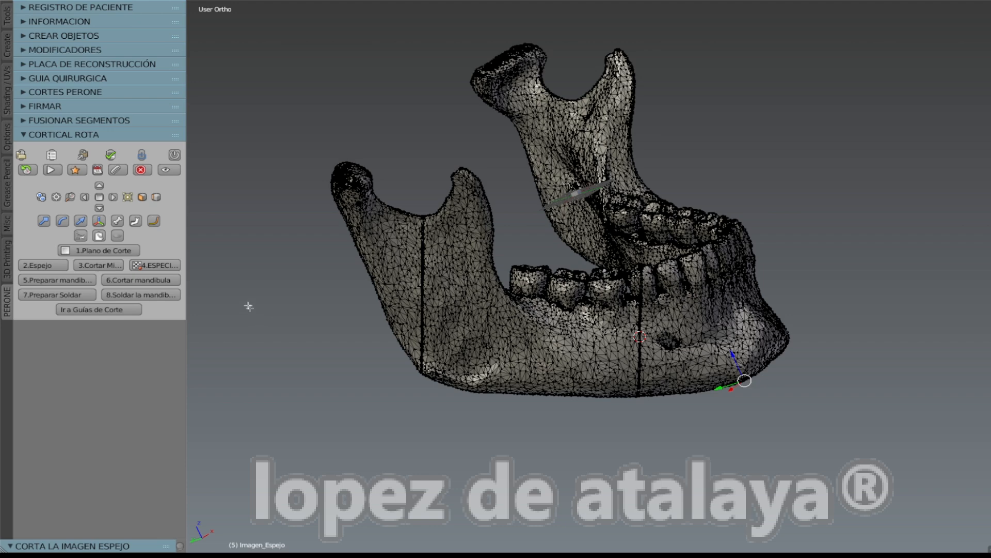
pyautogui.moveTo(375, 238); pyautogui.dragTo(217, 286, button='right')
pyautogui.rightClick(977, 270)
pyautogui.click(52, 155)
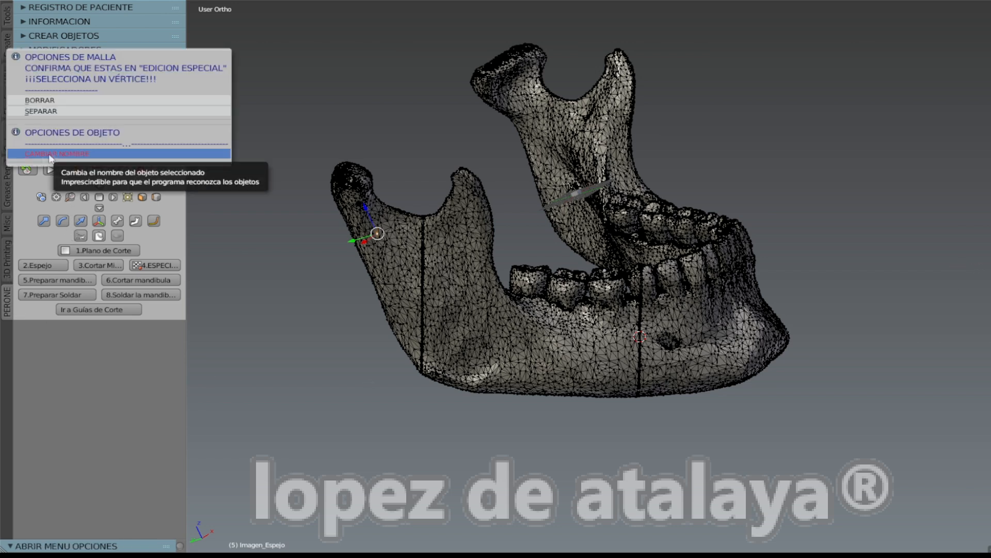
pyautogui.click(44, 107)
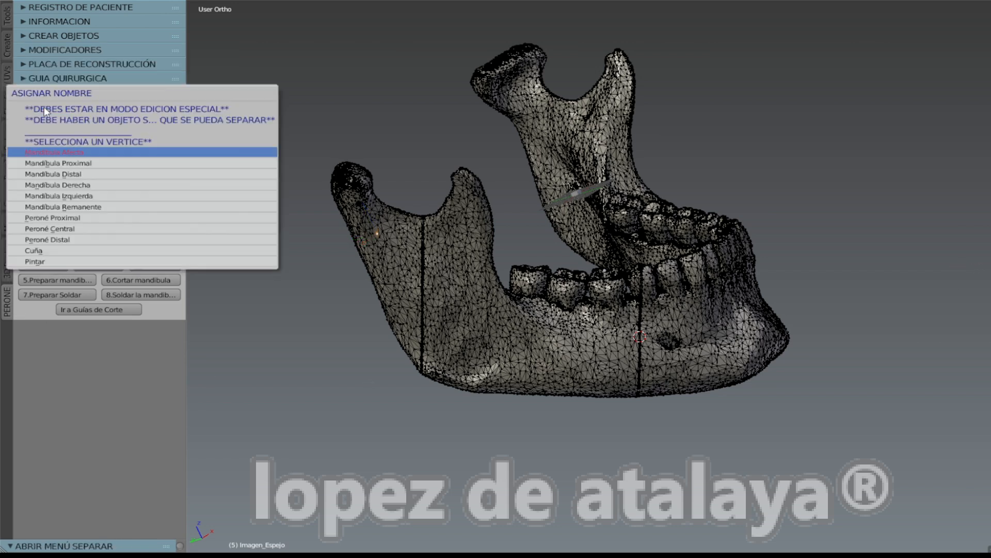
pyautogui.click(28, 250)
# Delete the separated condylar segment of the mirrored mandible.
pyautogui.rightClick(392, 239)
pyautogui.press('Delete')
pyautogui.moveTo(397, 351); pyautogui.dragTo(419, 364, button='middle')
# Separate the anterior segment of the mirrored mandible as Cuña and delete it, keeping only the middle segment.
pyautogui.rightClick(481, 342)
pyautogui.moveTo(481, 343); pyautogui.dragTo(467, 342, button='middle')
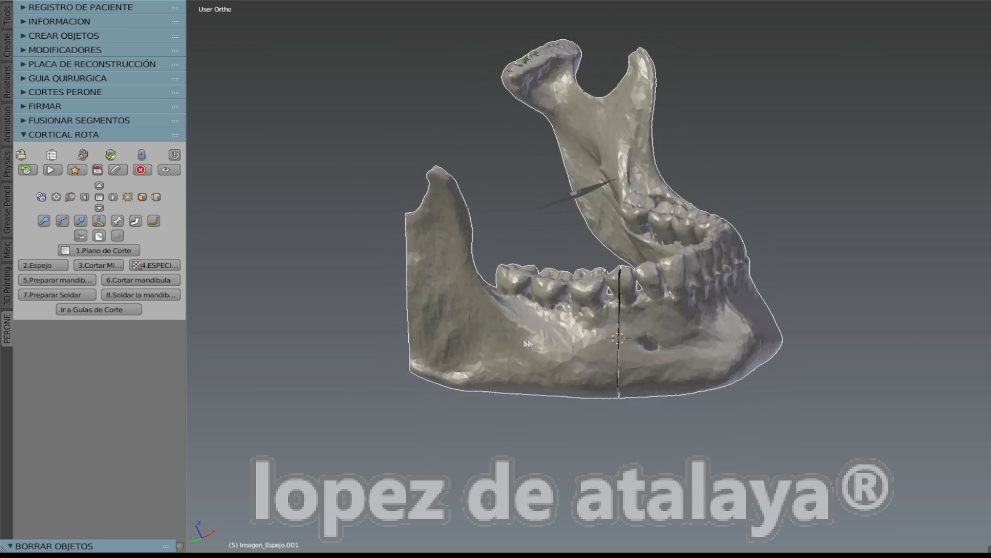
pyautogui.click(173, 263)
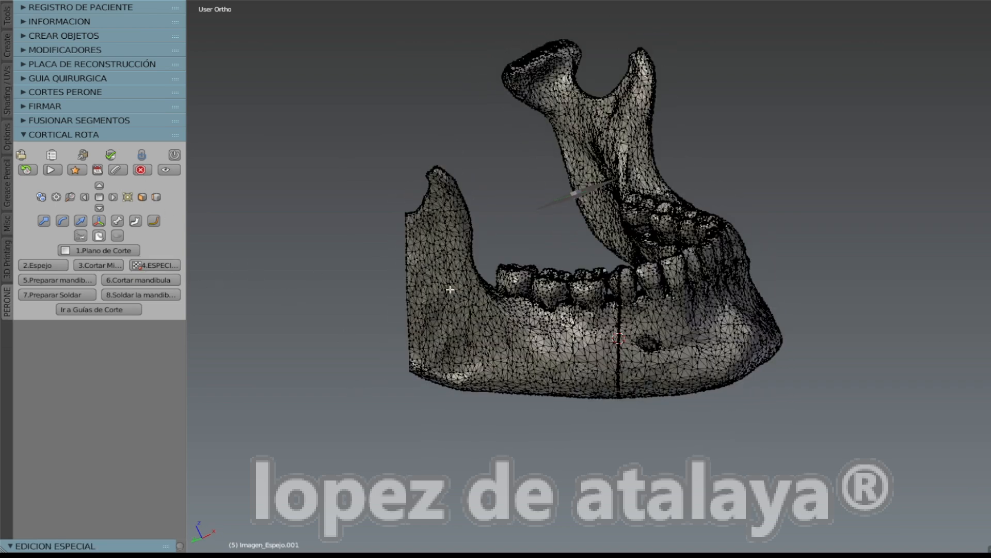
pyautogui.click(50, 156)
pyautogui.click(50, 158)
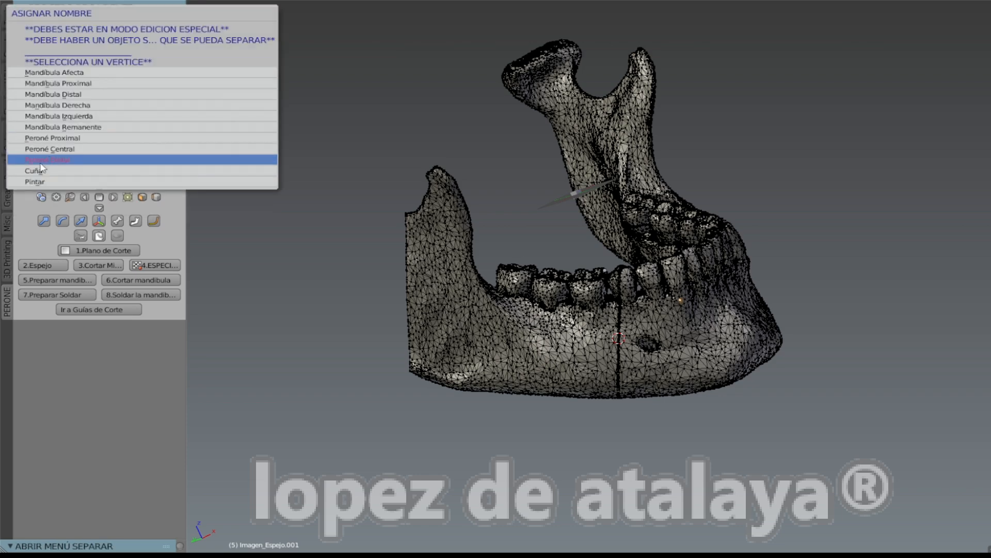
pyautogui.click(47, 171)
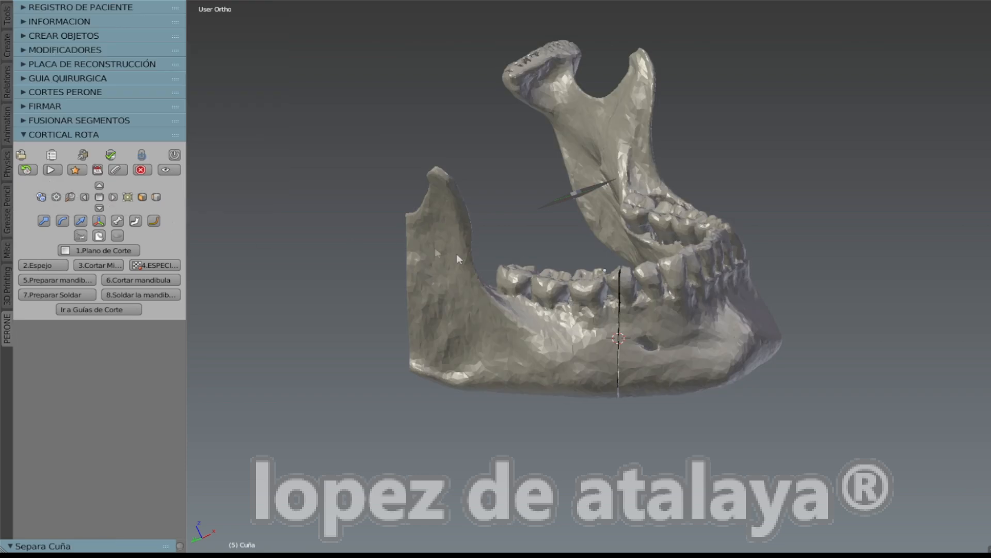
pyautogui.rightClick(694, 275)
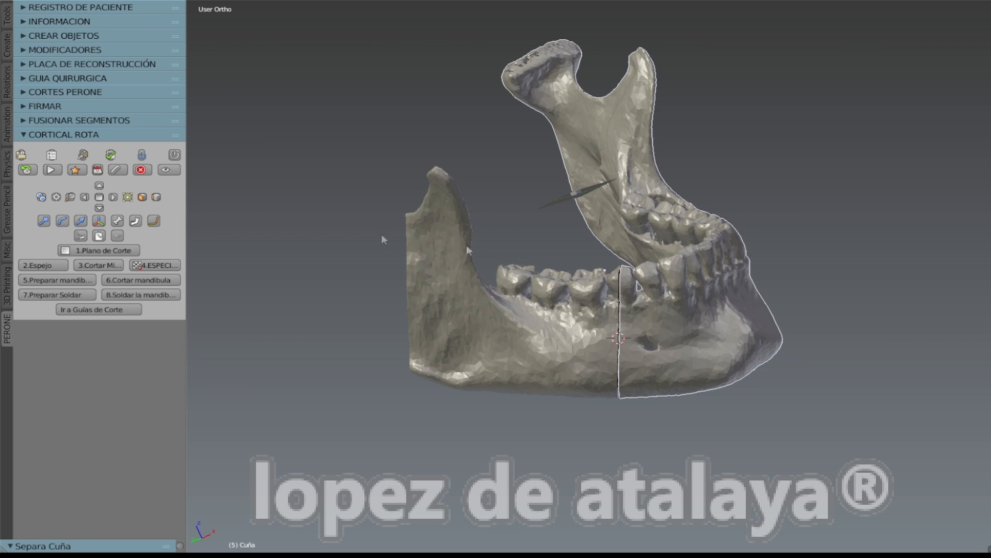
pyautogui.click(144, 171)
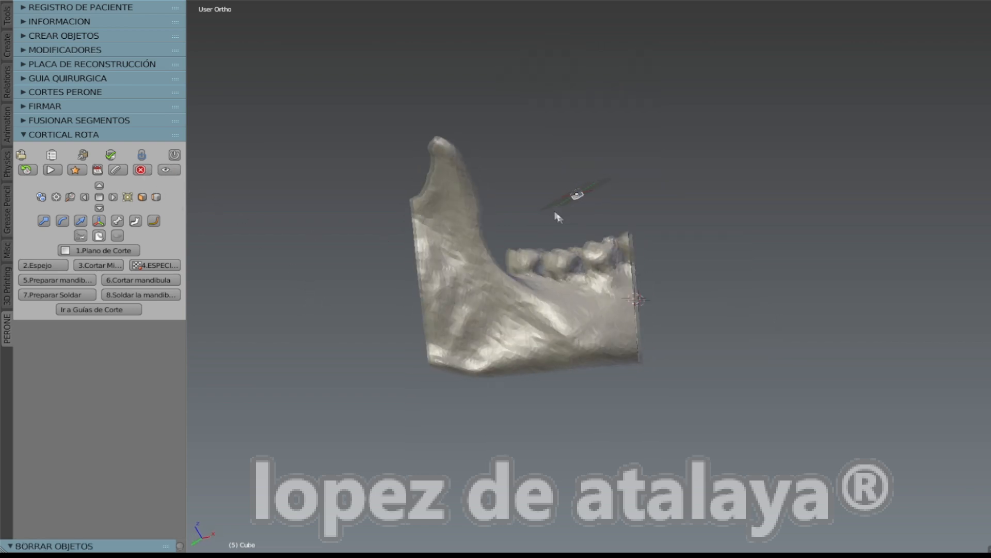
# Prepare and cut the affected mandible, and separate its condylar segment as Mandíbula Proximal.
pyautogui.click(41, 279)
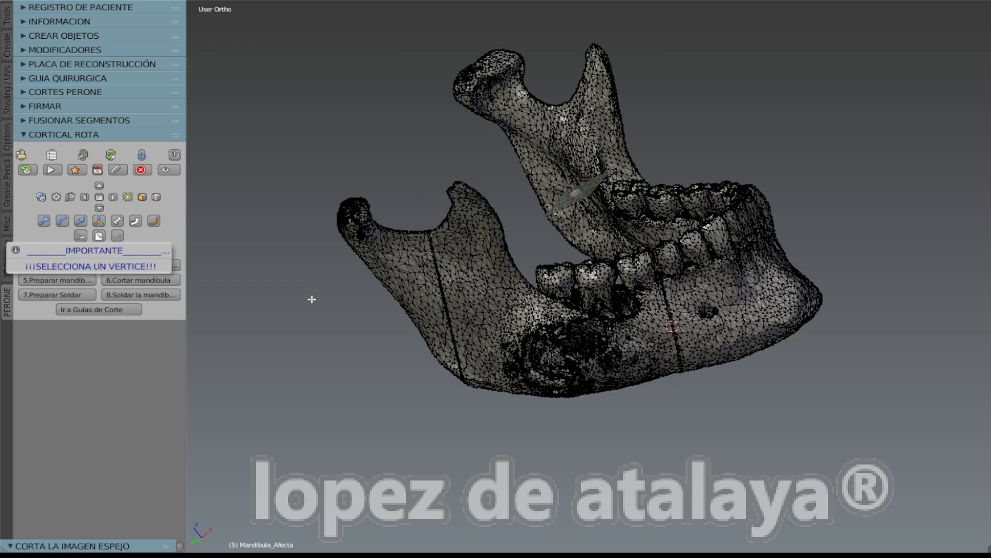
pyautogui.moveTo(312, 299); pyautogui.dragTo(323, 213, button='middle')
pyautogui.rightClick(383, 204)
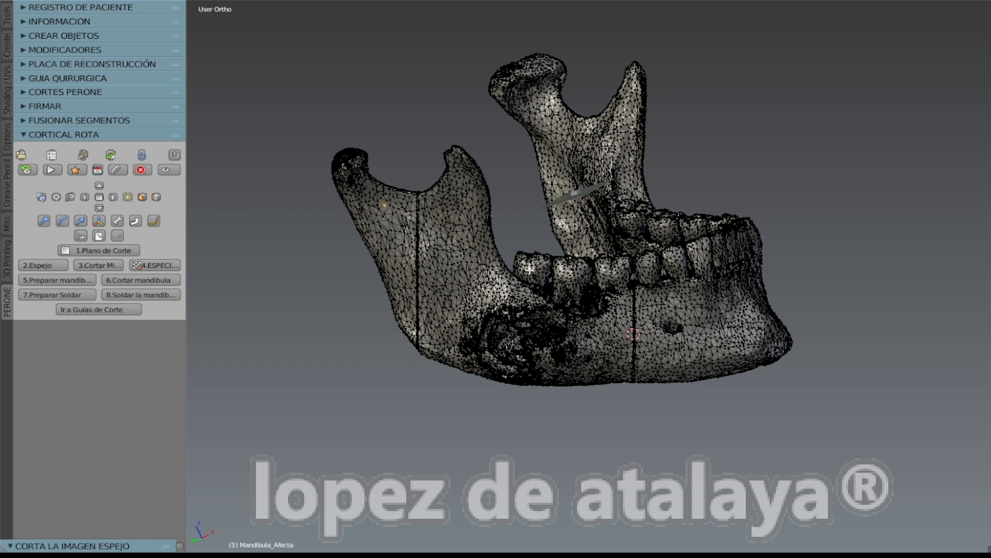
pyautogui.click(52, 155)
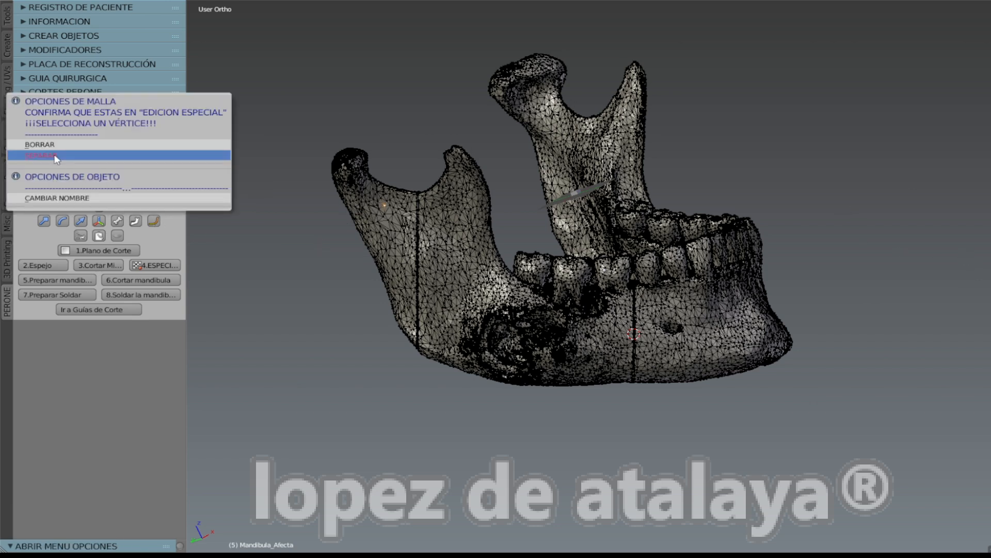
pyautogui.click(55, 154)
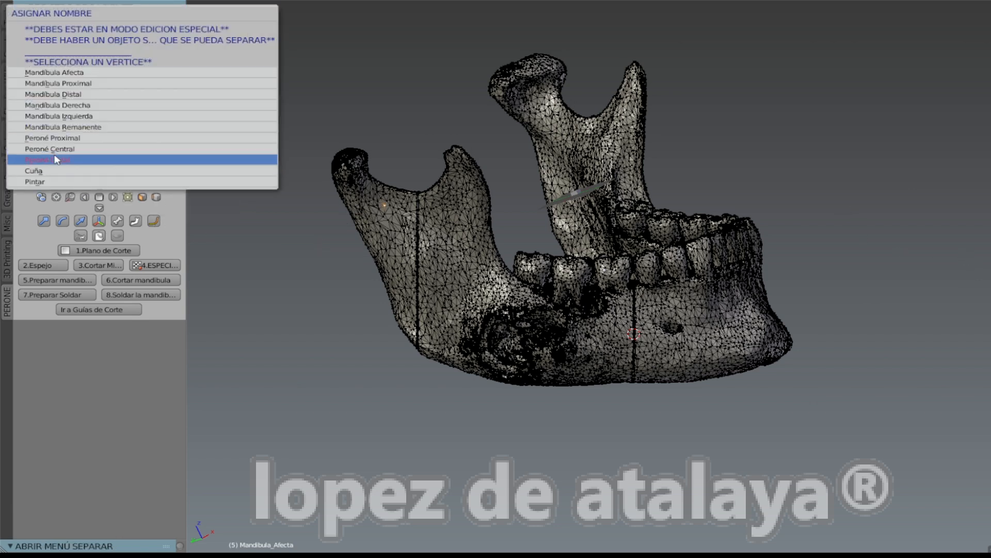
pyautogui.click(72, 84)
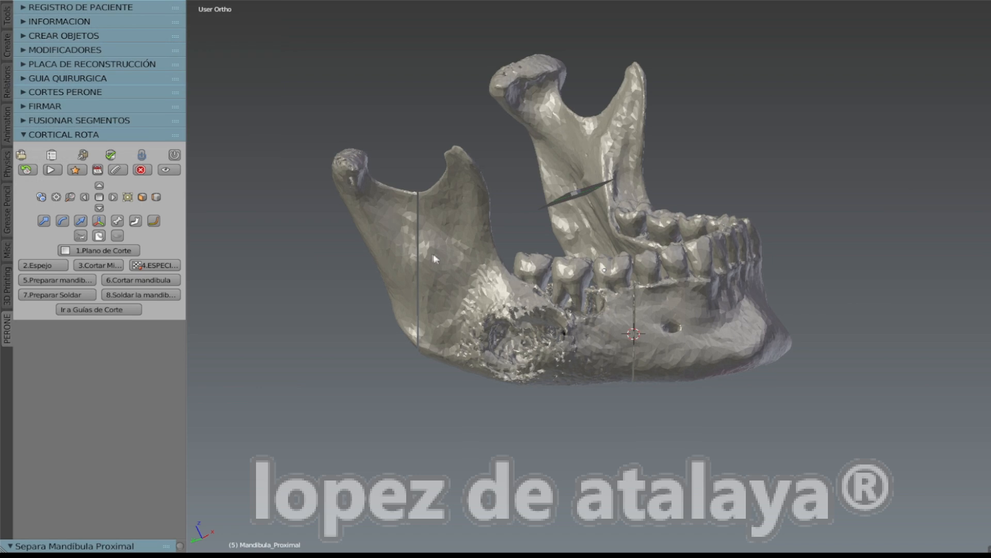
# Separate the anterior segment of the affected mandible, in front of the second cut, as Mandíbula Distal.
pyautogui.rightClick(674, 317)
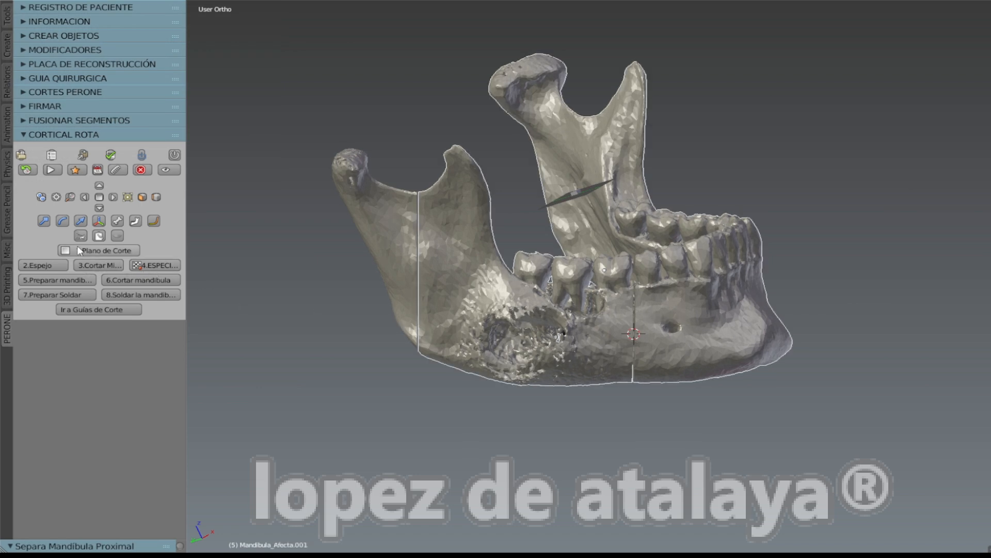
pyautogui.click(155, 265)
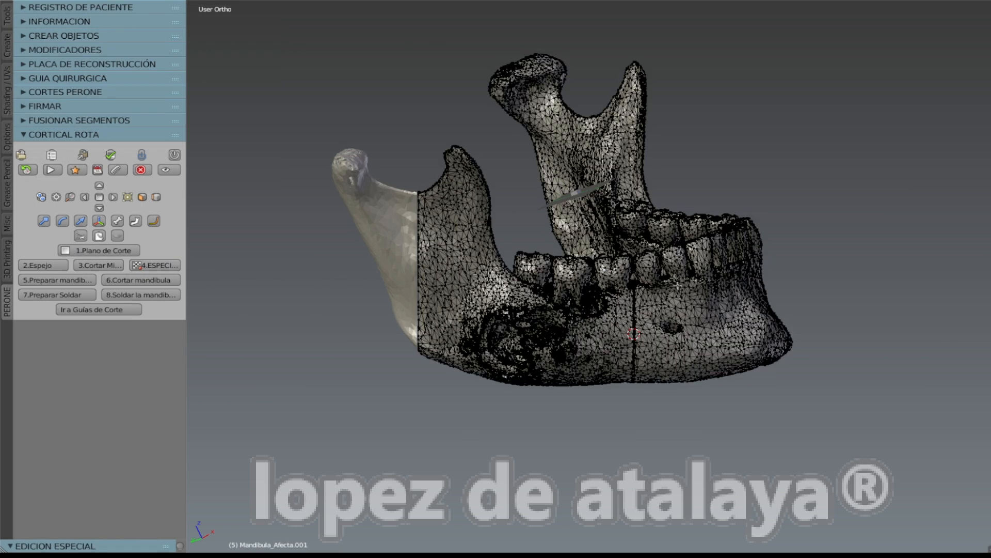
pyautogui.click(51, 169)
pyautogui.click(55, 157)
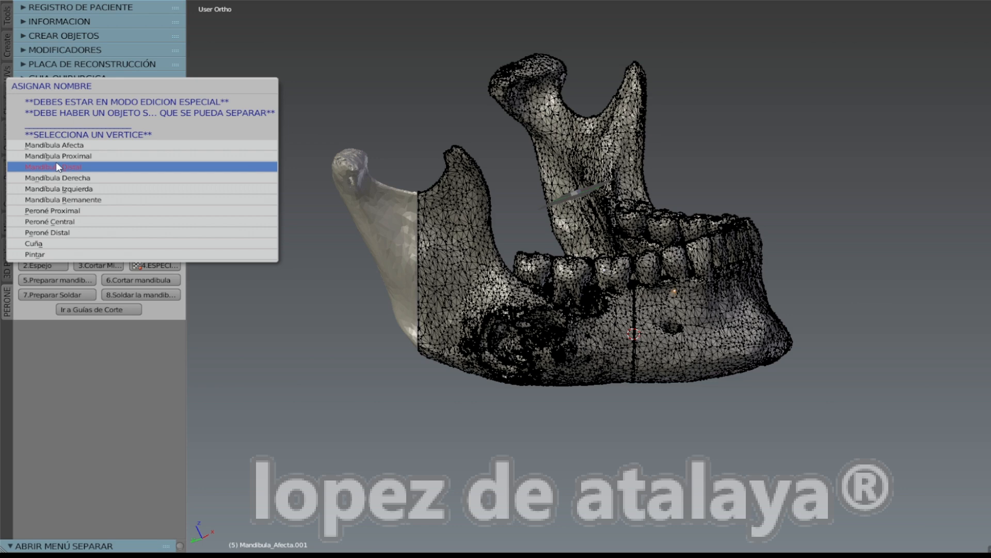
pyautogui.click(56, 165)
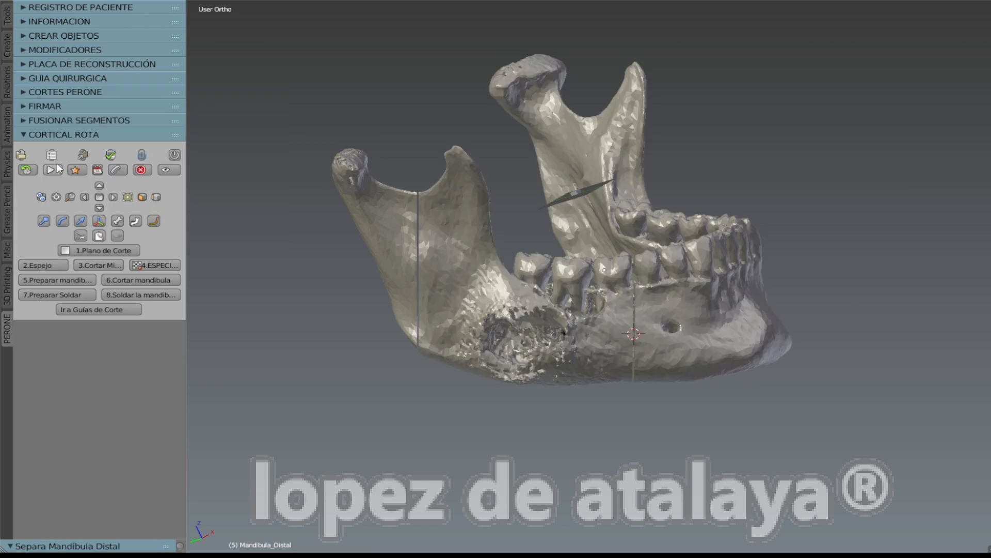
# Delete the diseased middle segment between the two cuts of the affected mandible.
pyautogui.click(435, 255)
pyautogui.moveTo(435, 255); pyautogui.dragTo(370, 263, button='middle')
pyautogui.click(140, 169)
pyautogui.moveTo(211, 217); pyautogui.dragTo(533, 299, button='middle')
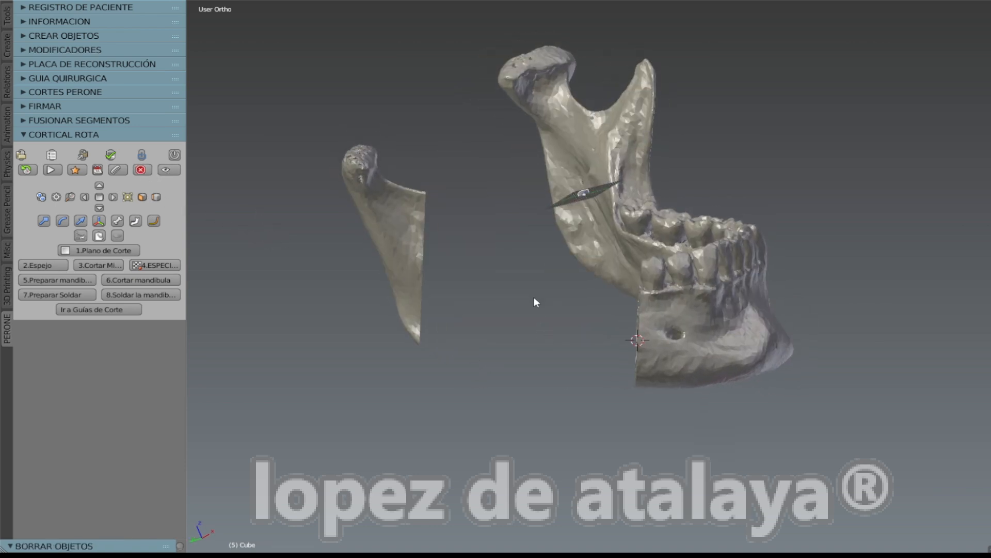
# Prepare the segments for soldering and move and rotate the mirrored middle segment into line with the proximal and distal segments.
pyautogui.click(57, 295)
pyautogui.moveTo(248, 274); pyautogui.dragTo(528, 305, button='middle')
pyautogui.rightClick(527, 308)
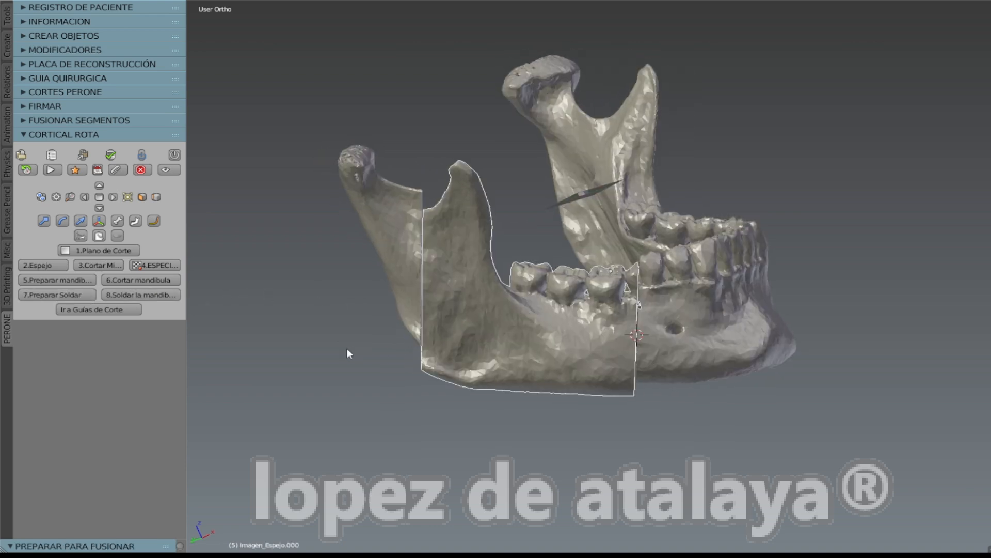
pyautogui.click(394, 330)
pyautogui.moveTo(394, 330); pyautogui.dragTo(448, 264, button='middle')
pyautogui.click(69, 199)
pyautogui.moveTo(504, 230); pyautogui.dragTo(417, 155, button='middle')
pyautogui.press('r')
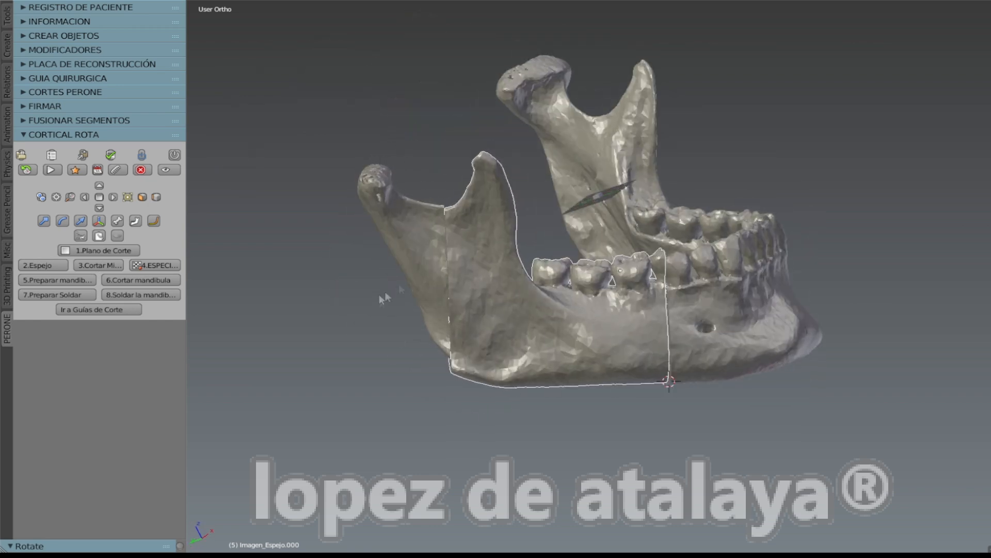
pyautogui.click(407, 242)
pyautogui.moveTo(407, 242); pyautogui.dragTo(494, 233, button='middle')
# Solder the proximal, mirrored and distal segments into a single mandible.
pyautogui.click(151, 293)
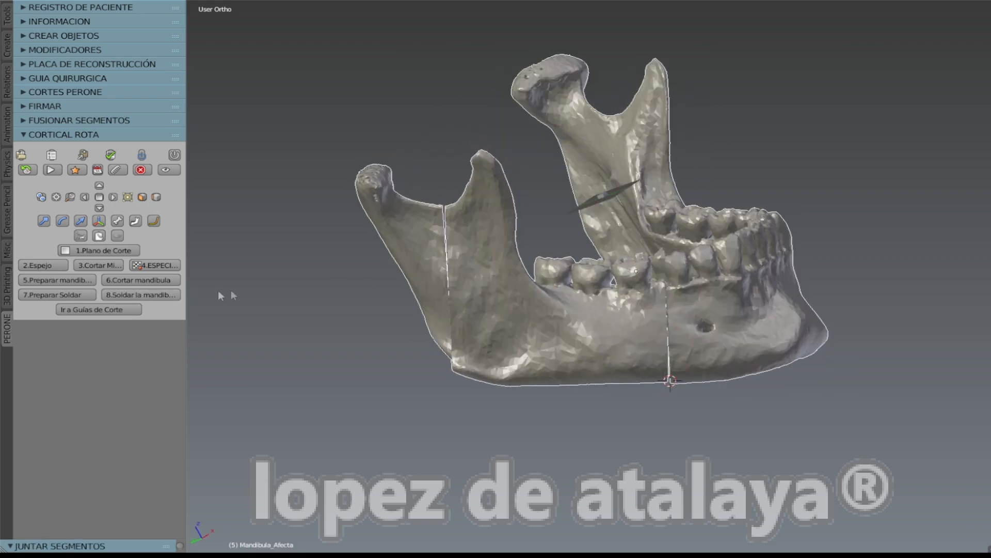
pyautogui.moveTo(381, 273); pyautogui.dragTo(321, 243, button='middle')
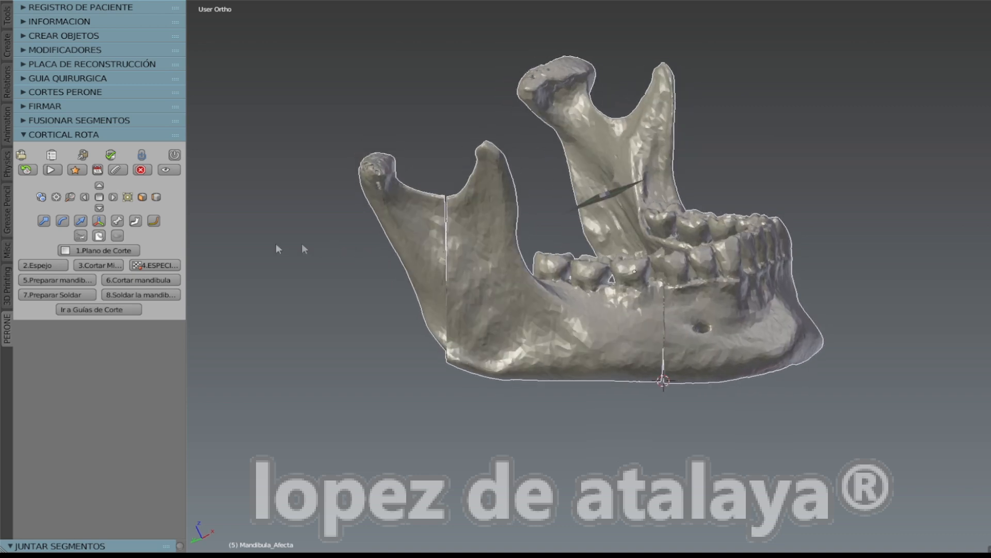
# Open the reconstruction plate tools and hide the cutting planes, leaving only their indicators on the mandible.
pyautogui.click(24, 132)
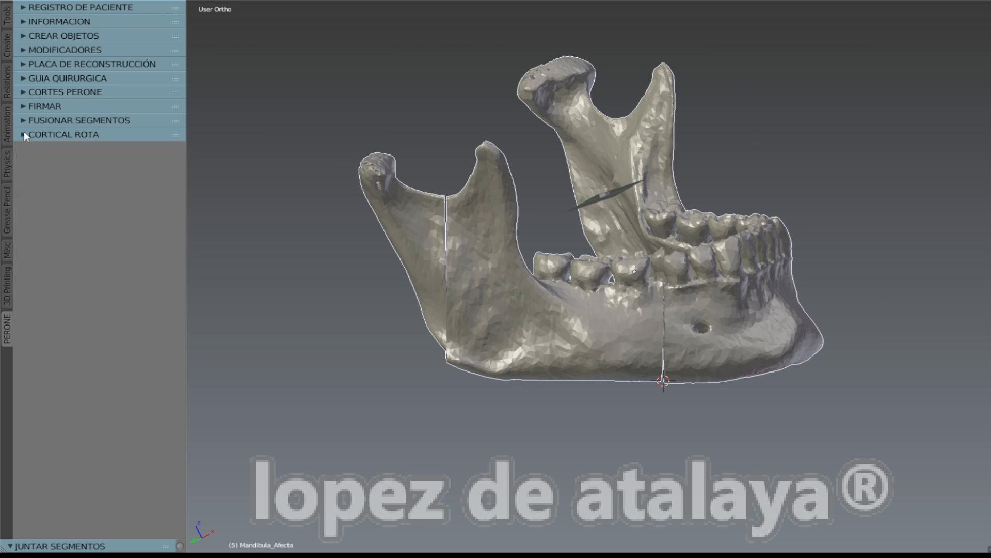
pyautogui.click(28, 66)
pyautogui.moveTo(265, 202)
pyautogui.mouseDown(button='middle')
pyautogui.moveTo(284, 217)
pyautogui.moveTo(256, 208)
pyautogui.mouseUp(button='middle')
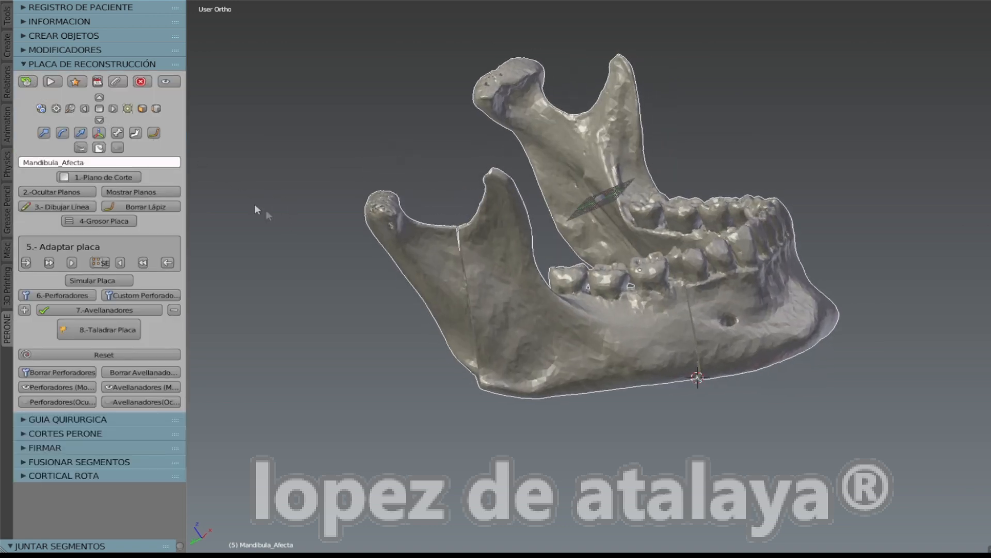
pyautogui.click(131, 194)
pyautogui.click(52, 190)
pyautogui.moveTo(268, 217); pyautogui.dragTo(407, 202, button='middle')
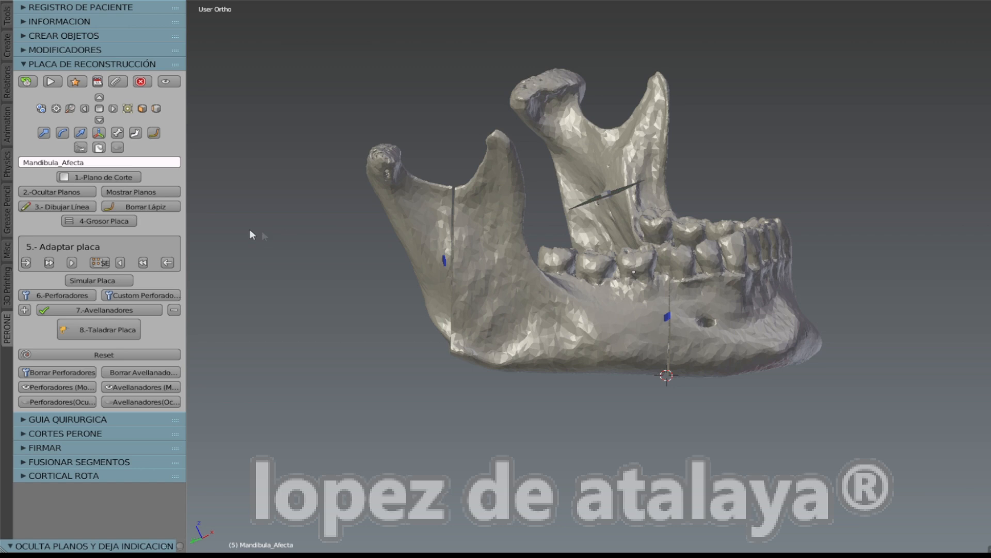
# Draw the plate line on the mandible from the upper ramus, around the angle, along the body past the mental foramen.
pyautogui.click(57, 207)
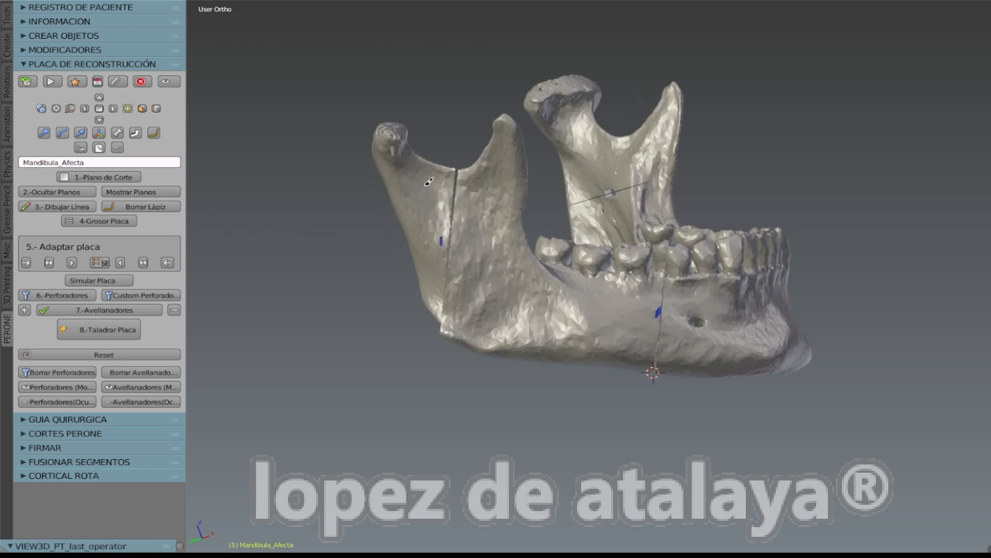
pyautogui.moveTo(426, 242); pyautogui.dragTo(438, 280)
pyautogui.moveTo(527, 313); pyautogui.dragTo(564, 320)
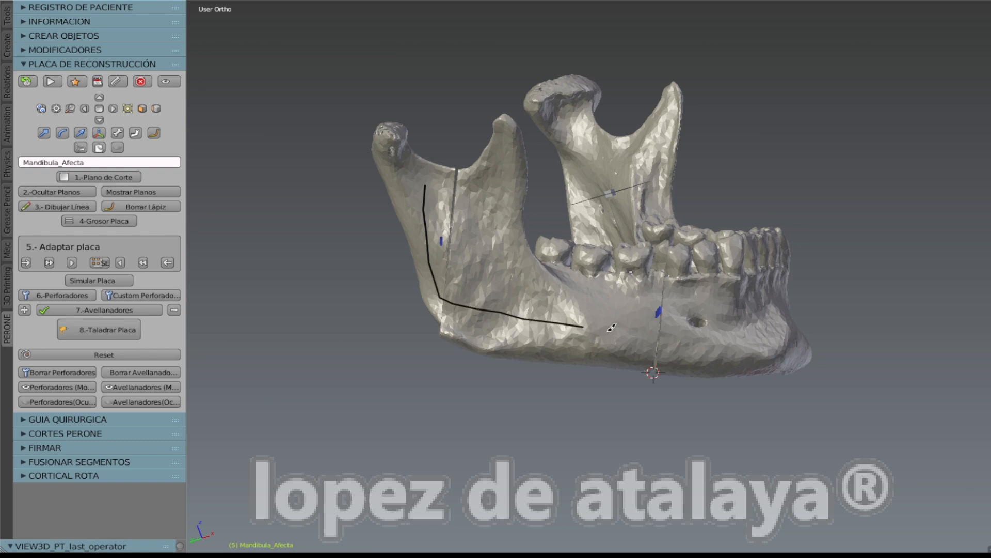
pyautogui.moveTo(652, 334); pyautogui.dragTo(643, 350, button='middle')
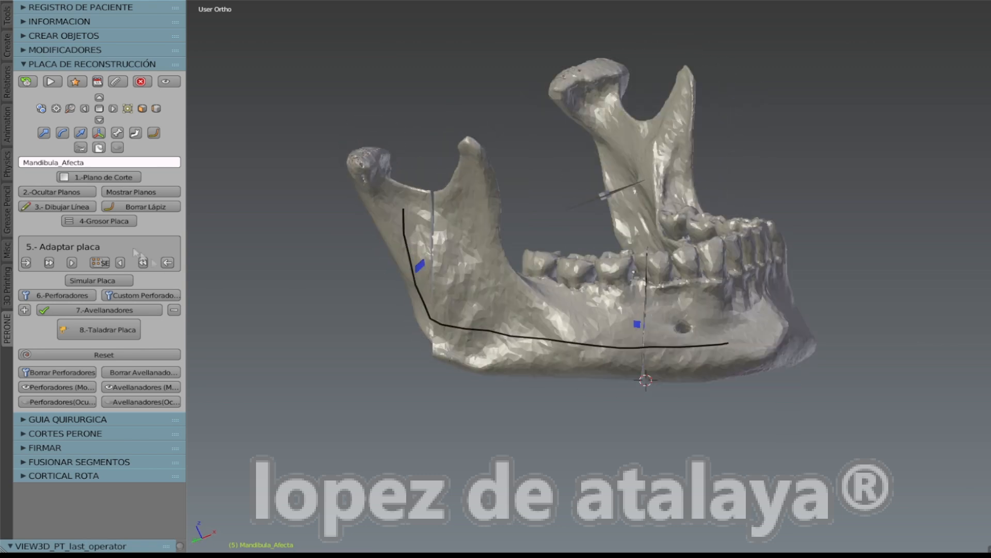
# Give the drawn line its plate thickness and rotate the curve so the plate lies flat against the mandible.
pyautogui.click(86, 219)
pyautogui.scroll(3, 549, 322)
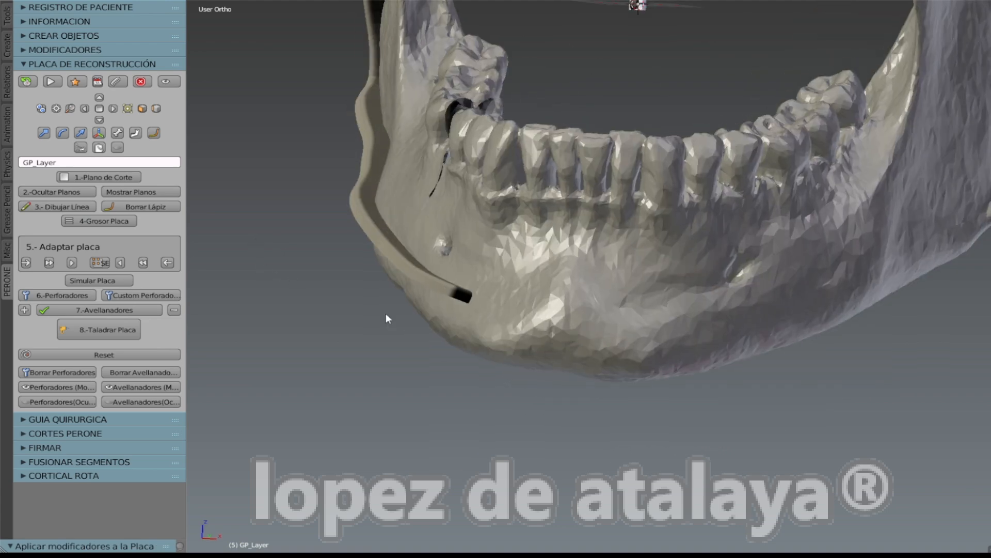
pyautogui.click(143, 262)
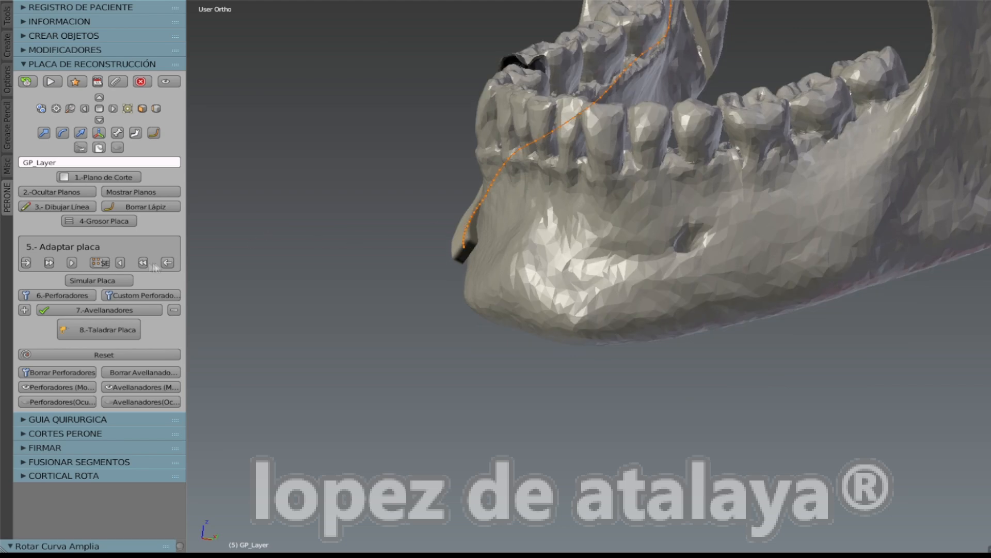
pyautogui.click(121, 263)
pyautogui.click(123, 262)
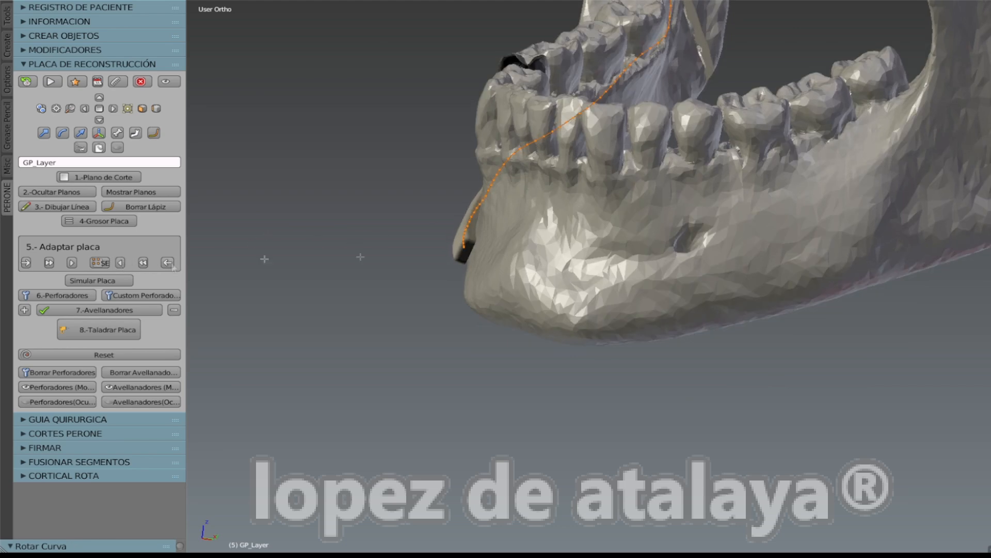
pyautogui.moveTo(511, 253); pyautogui.dragTo(501, 375, button='middle')
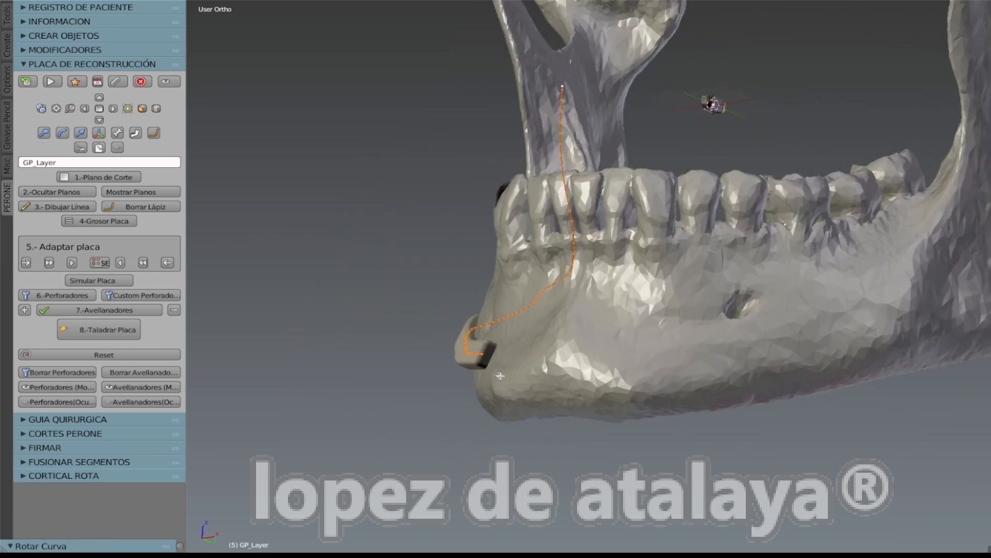
pyautogui.moveTo(362, 305); pyautogui.dragTo(527, 283, button='middle')
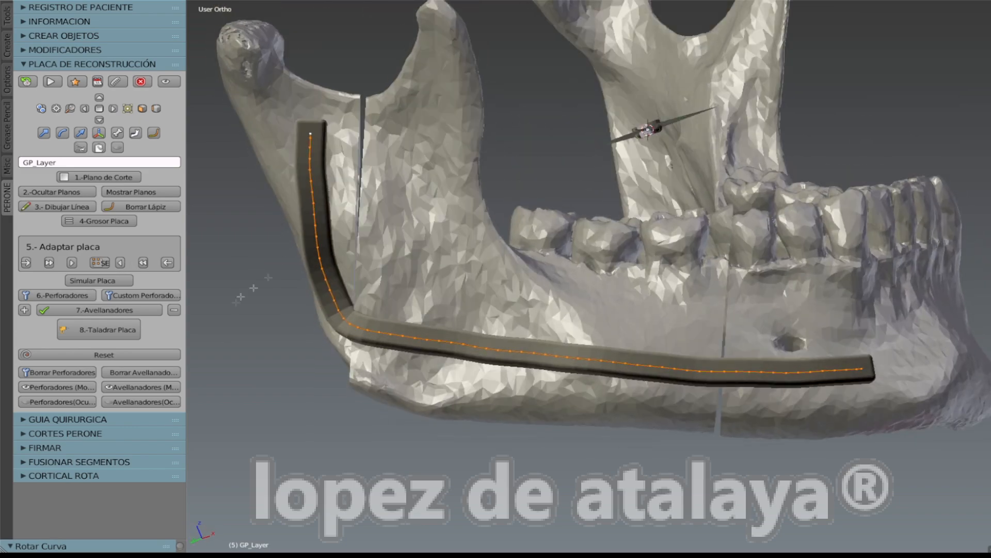
# Add the row of perforators along the reconstruction plate.
pyautogui.click(66, 292)
pyautogui.moveTo(465, 311); pyautogui.dragTo(519, 309, button='middle')
# Delete the perforator at the mandibular angle and drill the screw holes through the reconstruction plate.
pyautogui.rightClick(339, 323)
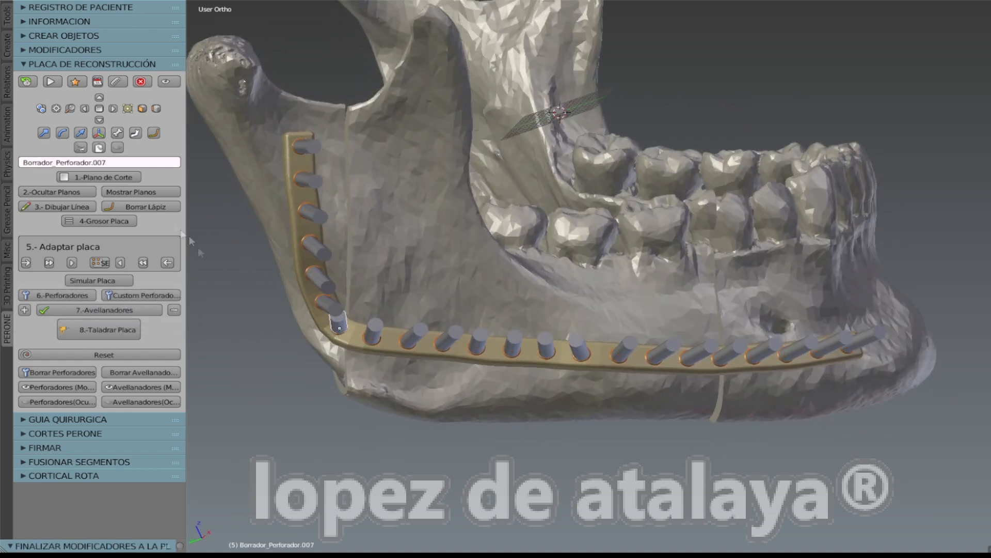
pyautogui.click(141, 82)
pyautogui.moveTo(334, 332); pyautogui.dragTo(411, 344, button='middle')
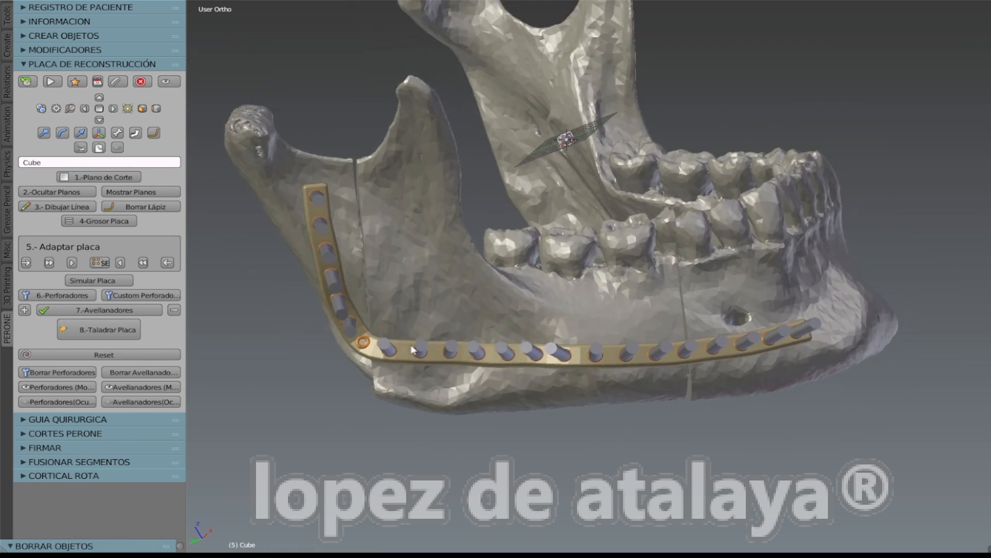
pyautogui.click(112, 336)
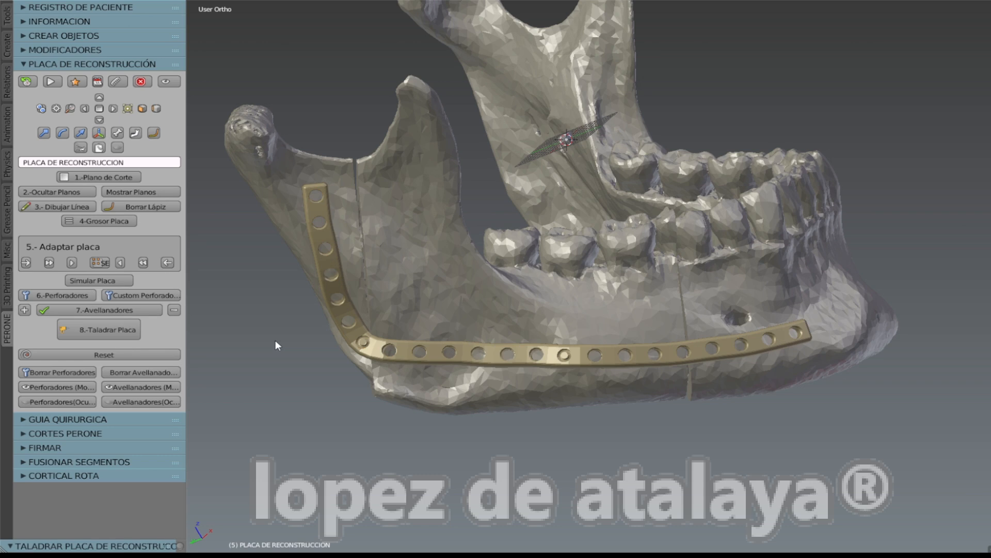
pyautogui.moveTo(333, 335)
pyautogui.mouseDown(button='middle')
pyautogui.moveTo(347, 342)
pyautogui.moveTo(318, 315)
pyautogui.moveTo(339, 336)
pyautogui.mouseUp(button='middle')
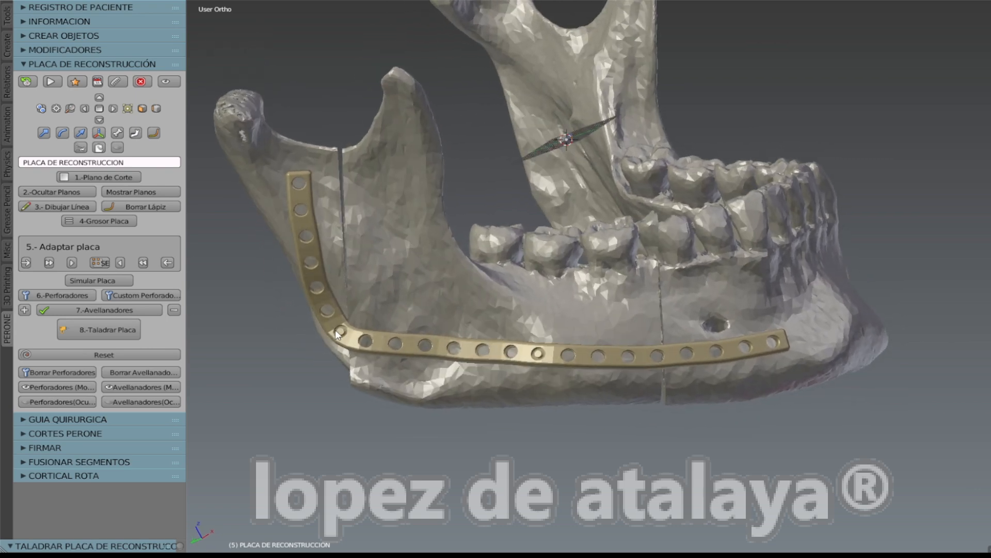
# Prepare the scene for surgical cutting guides, bringing back the affected mandible with its original cutting planes.
pyautogui.keyDown('ctrl'); pyautogui.click(24, 473); pyautogui.keyUp('ctrl')
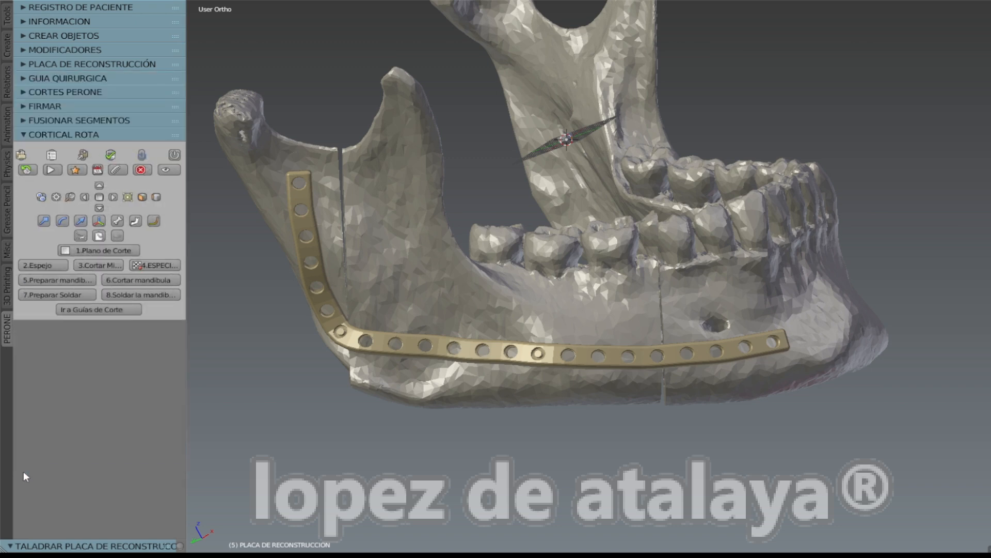
pyautogui.click(104, 306)
pyautogui.moveTo(360, 268); pyautogui.dragTo(456, 265, button='middle')
pyautogui.scroll(-2, 345, 245)
pyautogui.moveTo(425, 258); pyautogui.dragTo(439, 276, button='middle')
# Create a left-side guide box on the ramus cutting plane.
pyautogui.rightClick(465, 271)
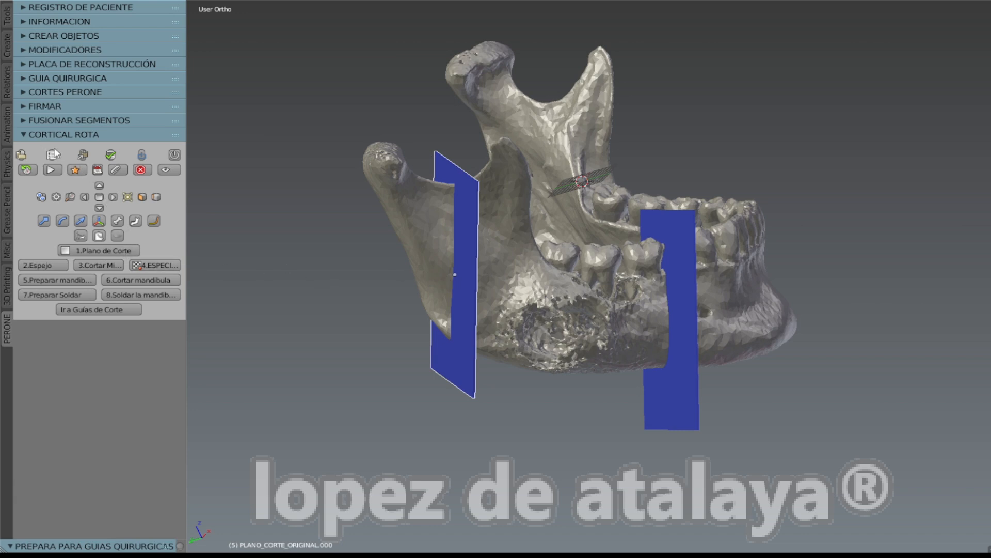
pyautogui.keyDown('ctrl'); pyautogui.click(23, 78); pyautogui.keyUp('ctrl')
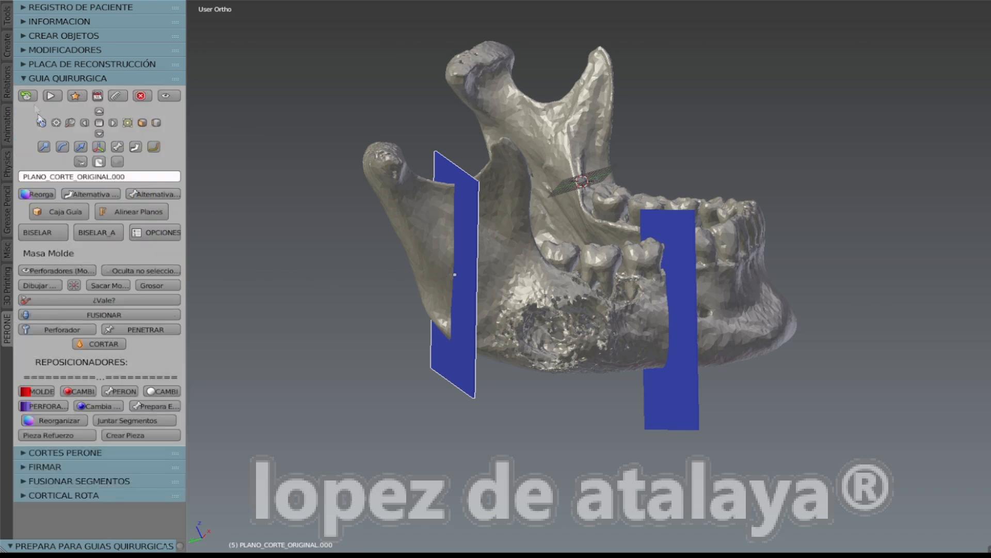
pyautogui.click(58, 214)
pyautogui.click(72, 266)
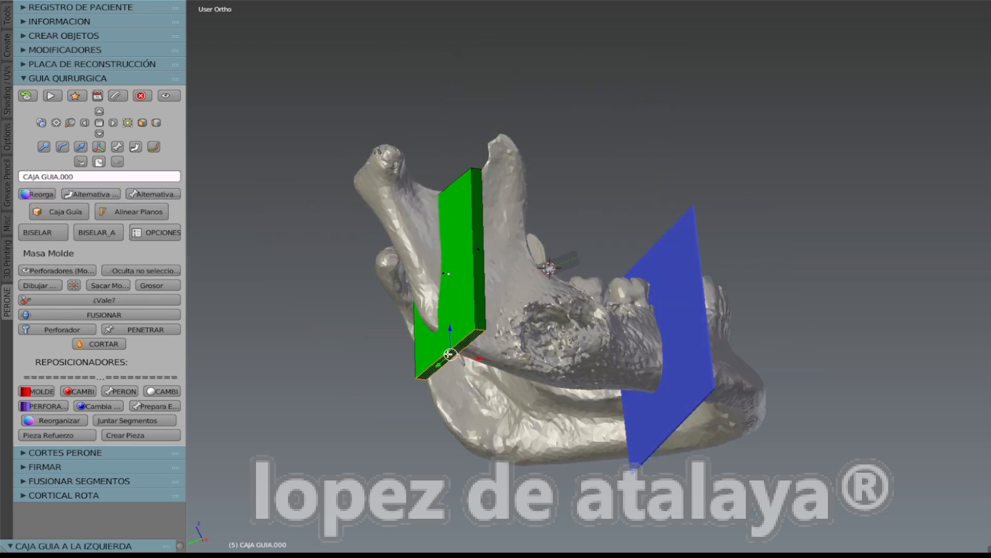
# Move the lower and outer faces of the ramus guide box to fit its size to the bone.
pyautogui.moveTo(450, 330); pyautogui.dragTo(446, 293)
pyautogui.moveTo(448, 295); pyautogui.dragTo(599, 359, button='middle')
pyautogui.rightClick(500, 315)
pyautogui.moveTo(475, 295); pyautogui.dragTo(433, 305)
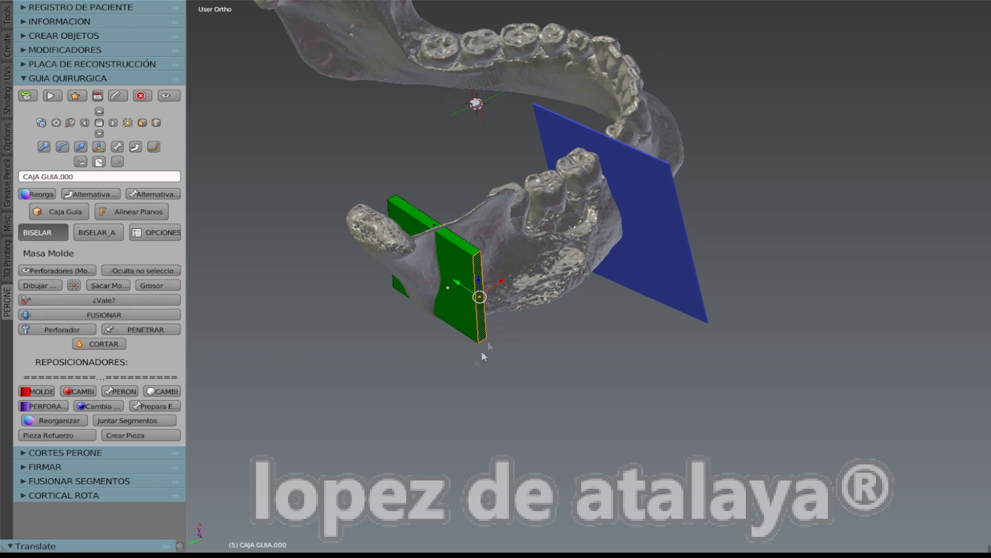
# Bevel the ramus guide box against the mandible and delete its leftover inner mesh.
pyautogui.rightClick(484, 253)
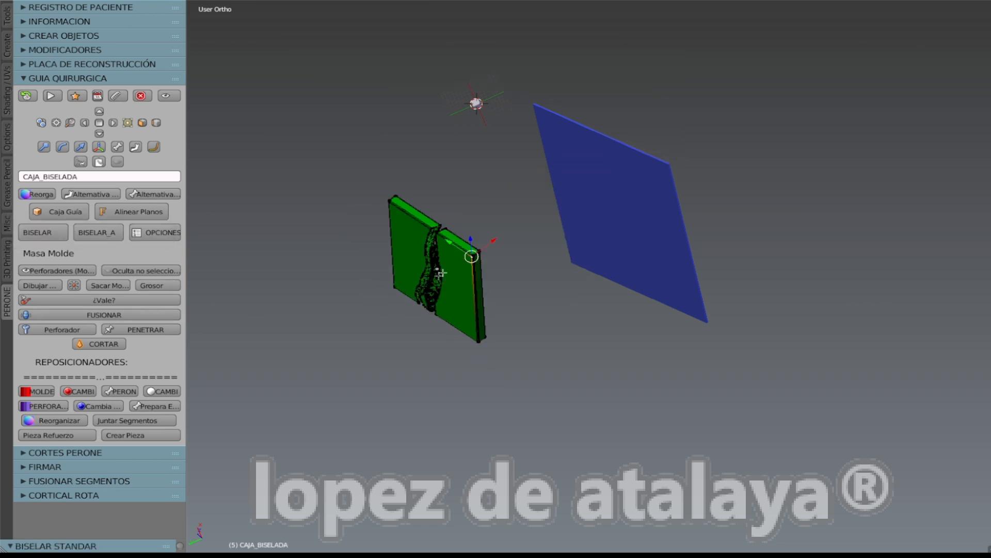
pyautogui.click(148, 232)
pyautogui.click(123, 232)
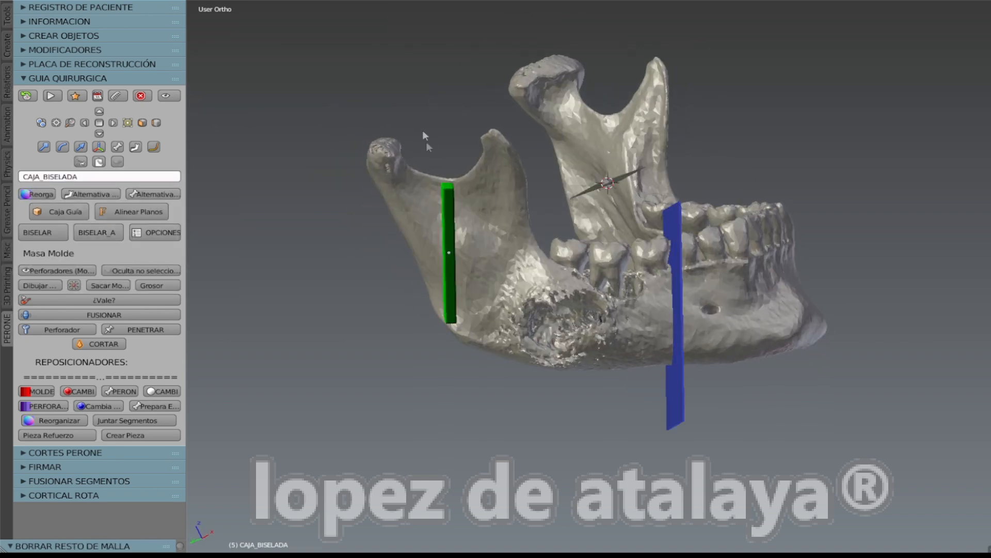
# Show the perforators, select the four on the ramus behind the guide box and hide the rest.
pyautogui.click(73, 271)
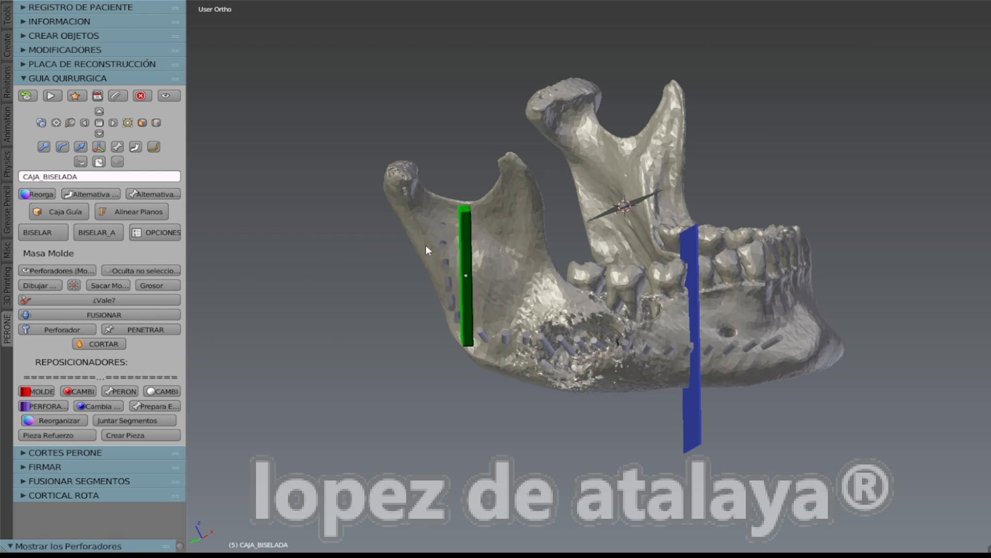
pyautogui.moveTo(425, 245); pyautogui.dragTo(442, 256, button='middle')
pyautogui.rightClick(444, 263)
pyautogui.keyDown('shift'); pyautogui.rightClick(429, 290); pyautogui.keyUp('shift')
pyautogui.moveTo(430, 290); pyautogui.dragTo(155, 268, button='middle')
pyautogui.click(156, 268)
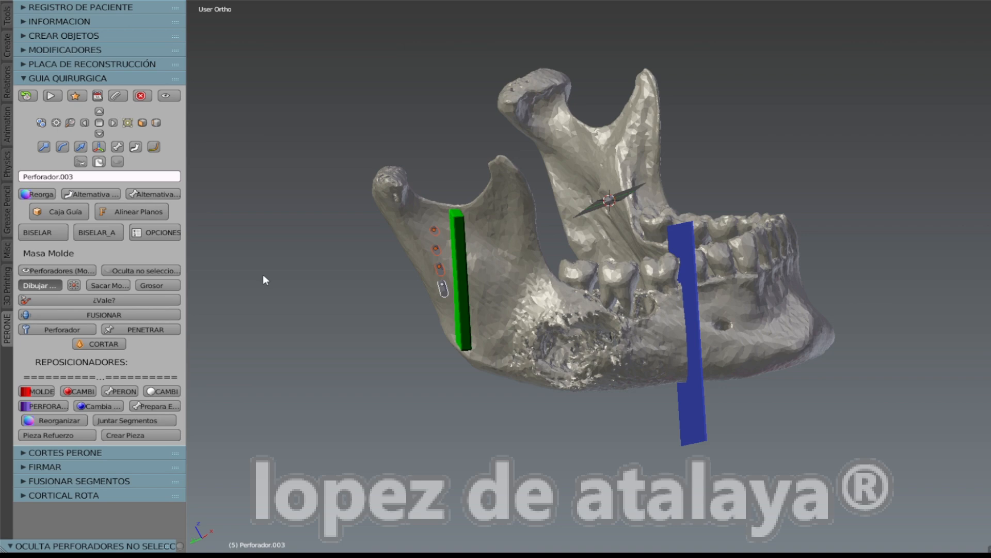
# Paint the mold area on the ramus around the four perforators and the posterior border, and generate the mold mass.
pyautogui.moveTo(432, 222)
pyautogui.mouseDown()
pyautogui.moveTo(444, 232)
pyautogui.moveTo(462, 332)
pyautogui.mouseUp()
pyautogui.moveTo(468, 331)
pyautogui.mouseDown(button='middle')
pyautogui.moveTo(540, 231)
pyautogui.moveTo(458, 318)
pyautogui.moveTo(496, 279)
pyautogui.mouseUp(button='middle')
pyautogui.moveTo(496, 279)
pyautogui.mouseDown()
pyautogui.moveTo(486, 170)
pyautogui.moveTo(509, 201)
pyautogui.moveTo(498, 238)
pyautogui.mouseUp()
pyautogui.moveTo(498, 237)
pyautogui.mouseDown(button='middle')
pyautogui.moveTo(513, 256)
pyautogui.moveTo(493, 290)
pyautogui.mouseUp(button='middle')
pyautogui.moveTo(492, 290); pyautogui.dragTo(490, 323)
pyautogui.moveTo(489, 323)
pyautogui.mouseDown(button='middle')
pyautogui.moveTo(527, 305)
pyautogui.moveTo(493, 293)
pyautogui.mouseUp(button='middle')
pyautogui.moveTo(493, 292); pyautogui.dragTo(488, 243)
pyautogui.moveTo(479, 296); pyautogui.dragTo(483, 269, button='middle')
pyautogui.moveTo(483, 268); pyautogui.dragTo(485, 317)
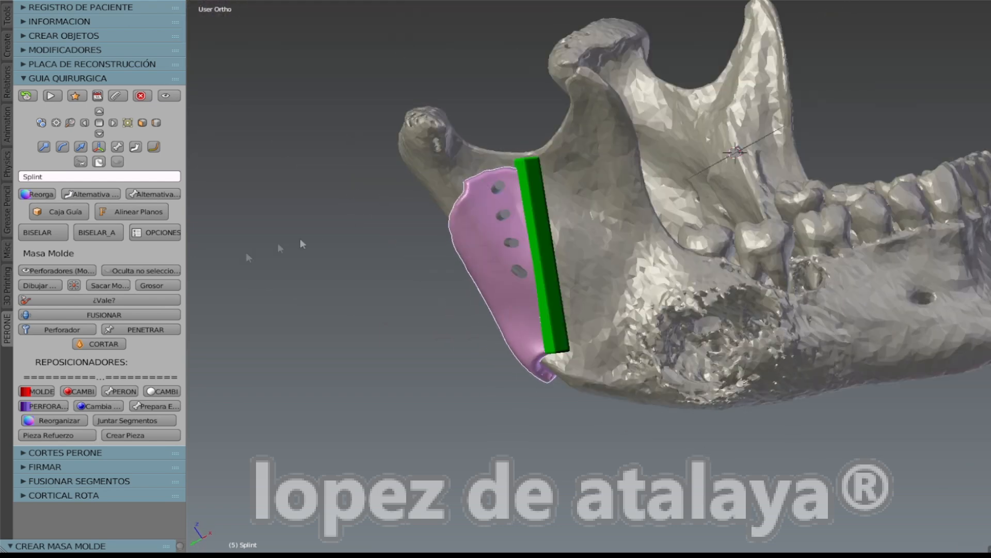
# Solder the ramus mold mass to its guide box and fuse the guide cylinders into one surgical guide.
pyautogui.click(147, 299)
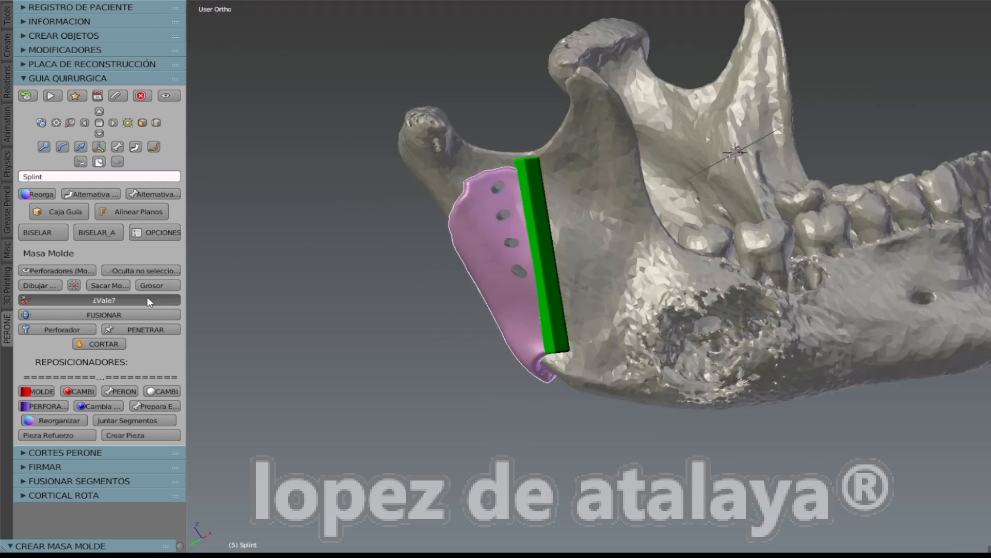
pyautogui.click(113, 315)
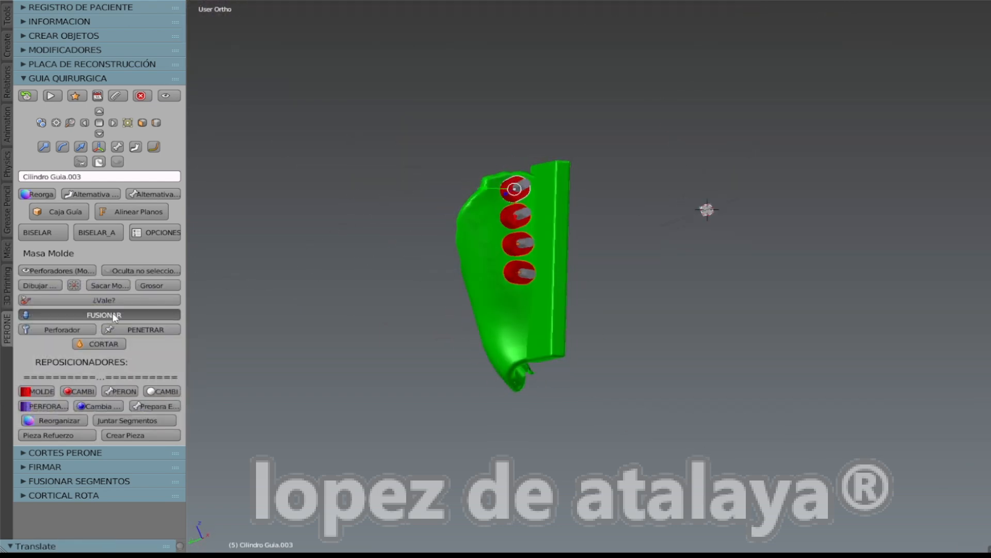
pyautogui.moveTo(457, 261); pyautogui.dragTo(431, 313, button='middle')
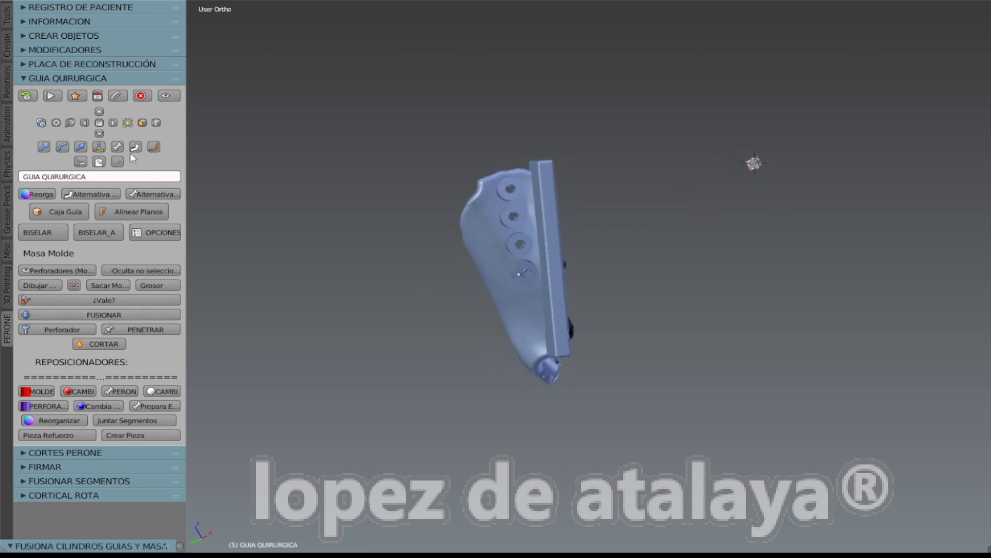
# Create a right-side guide box on the mandibular body cutting plane and shorten it to the height of the bone.
pyautogui.click(134, 150)
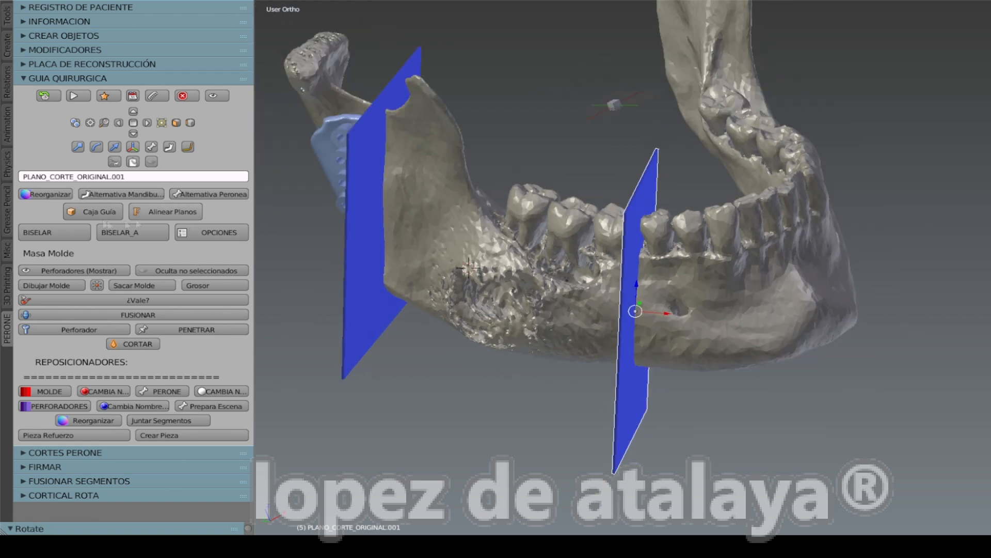
pyautogui.click(92, 212)
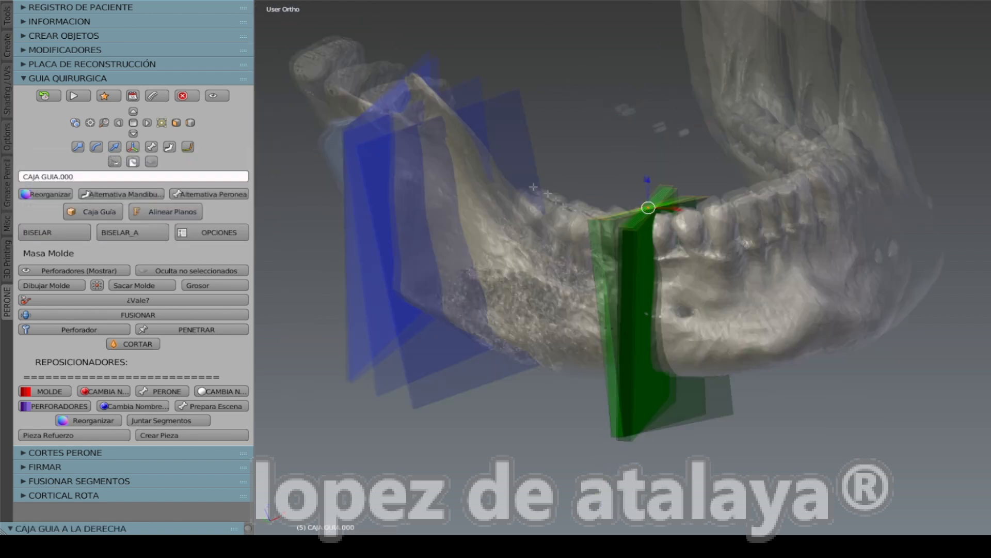
pyautogui.moveTo(645, 184); pyautogui.dragTo(653, 236)
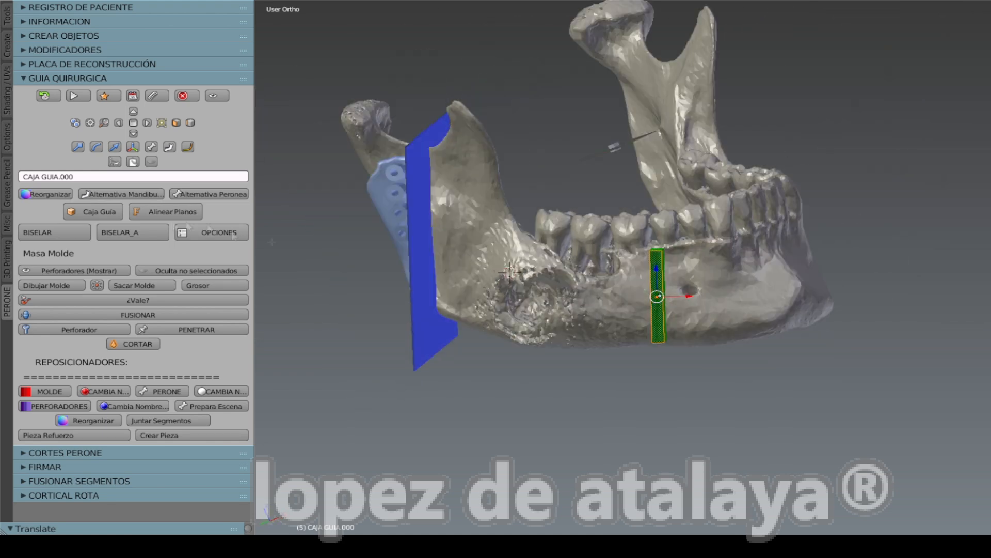
# Bevel the mandibular body guide box against the bone and delete its leftover mesh.
pyautogui.click(75, 234)
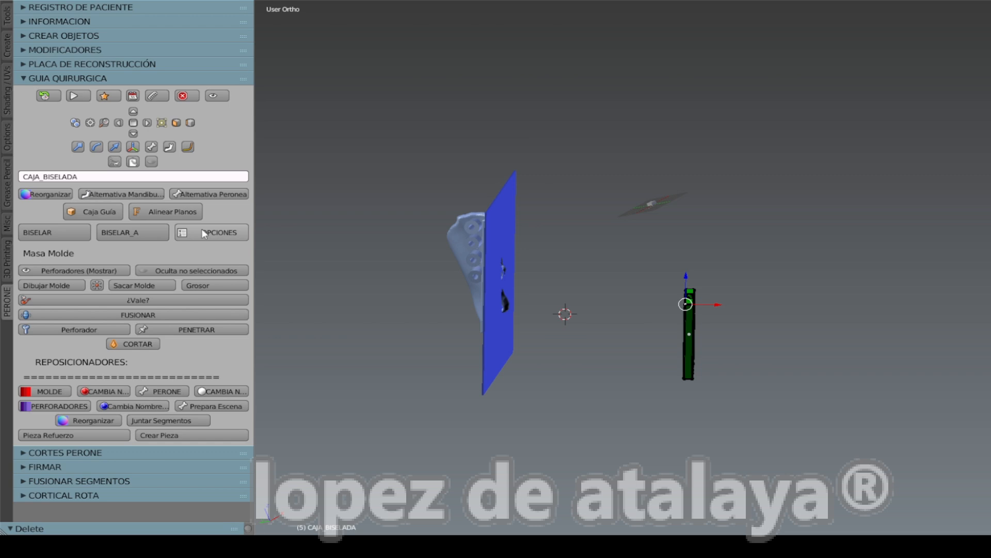
pyautogui.click(207, 232)
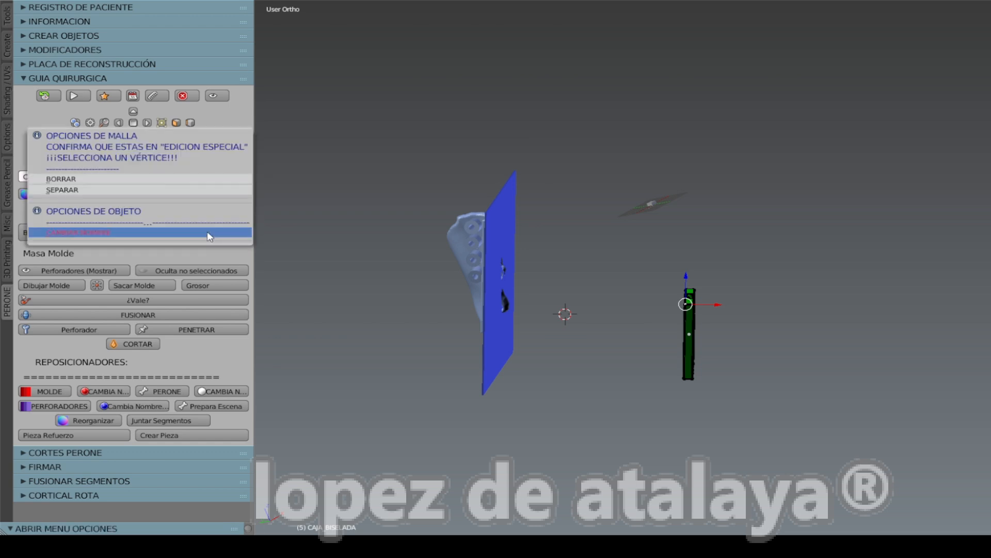
pyautogui.click(137, 181)
# Show the perforators, select the three below the mental foramen and hide all the others.
pyautogui.moveTo(405, 271); pyautogui.dragTo(734, 366, button='middle')
pyautogui.click(107, 270)
pyautogui.scroll(2, 609, 294)
pyautogui.rightClick(759, 395)
pyautogui.rightClick(757, 395)
pyautogui.moveTo(757, 397); pyautogui.dragTo(741, 458, button='middle')
pyautogui.keyDown('shift'); pyautogui.rightClick(787, 413); pyautogui.keyUp('shift')
pyautogui.moveTo(787, 413); pyautogui.dragTo(738, 437, button='middle')
pyautogui.rightClick(717, 417)
pyautogui.keyDown('shift'); pyautogui.rightClick(750, 423); pyautogui.keyUp('shift')
pyautogui.keyDown('shift'); pyautogui.rightClick(784, 428); pyautogui.keyUp('shift')
pyautogui.moveTo(613, 415)
pyautogui.mouseDown(button='middle')
pyautogui.moveTo(686, 320)
pyautogui.moveTo(766, 351)
pyautogui.moveTo(728, 362)
pyautogui.mouseUp(button='middle')
pyautogui.click(191, 270)
# Paint the mold area around the three perforators, mental foramen and lower border, and generate the mold mass.
pyautogui.click(52, 285)
pyautogui.scroll(-1, 651, 409)
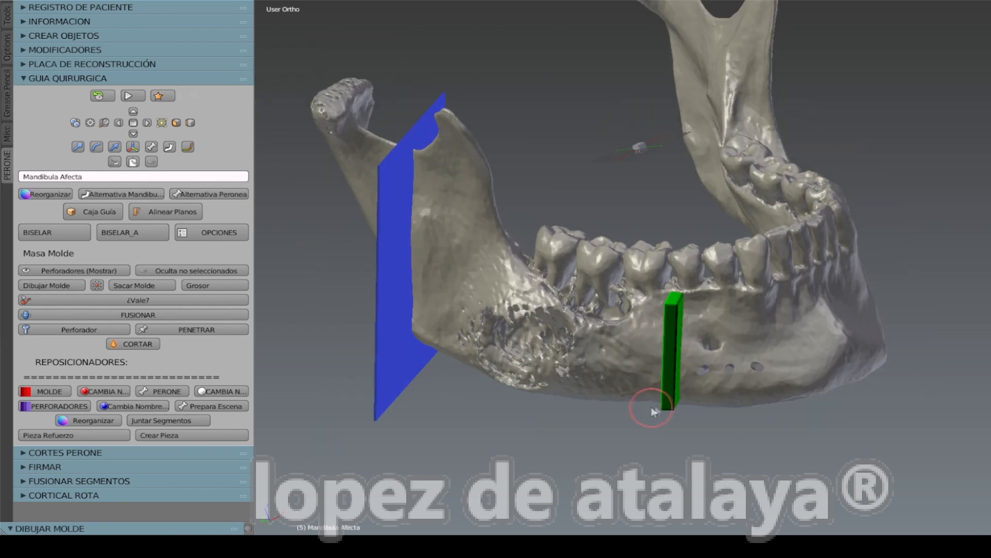
pyautogui.scroll(2, 677, 401)
pyautogui.moveTo(680, 398); pyautogui.dragTo(640, 312, button='middle')
pyautogui.moveTo(728, 270)
pyautogui.mouseDown()
pyautogui.moveTo(719, 271)
pyautogui.moveTo(715, 389)
pyautogui.moveTo(830, 353)
pyautogui.moveTo(798, 309)
pyautogui.moveTo(746, 281)
pyautogui.mouseUp()
pyautogui.scroll(2, 746, 281)
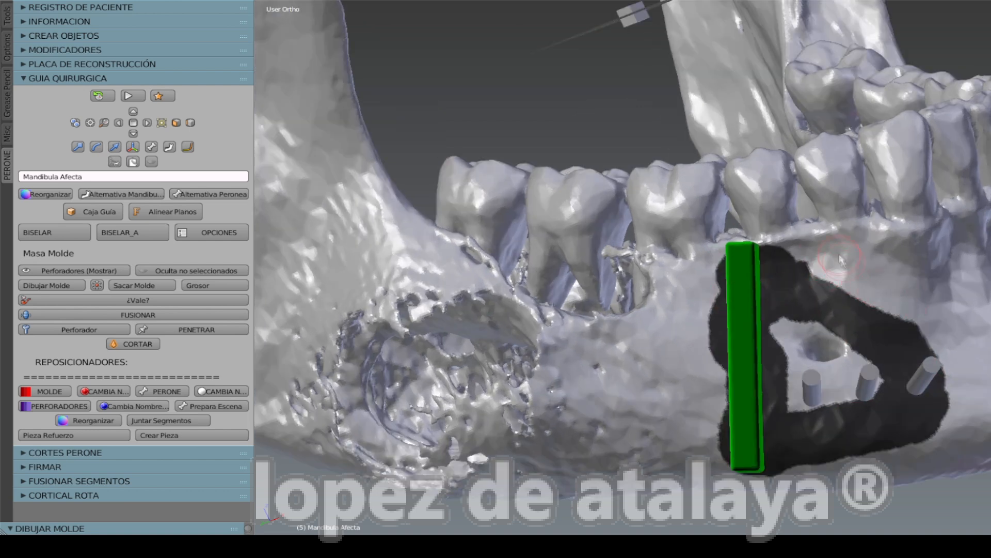
pyautogui.moveTo(796, 287)
pyautogui.mouseDown()
pyautogui.moveTo(785, 332)
pyautogui.moveTo(824, 384)
pyautogui.moveTo(859, 332)
pyautogui.moveTo(781, 359)
pyautogui.moveTo(832, 377)
pyautogui.moveTo(808, 398)
pyautogui.mouseUp()
pyautogui.moveTo(808, 397); pyautogui.dragTo(853, 351, button='middle')
pyautogui.moveTo(852, 387)
pyautogui.mouseDown()
pyautogui.moveTo(761, 388)
pyautogui.moveTo(798, 394)
pyautogui.mouseUp()
pyautogui.moveTo(797, 393)
pyautogui.mouseDown(button='middle')
pyautogui.moveTo(726, 336)
pyautogui.moveTo(759, 357)
pyautogui.mouseUp(button='middle')
pyautogui.moveTo(836, 384)
pyautogui.mouseDown()
pyautogui.moveTo(828, 383)
pyautogui.moveTo(799, 441)
pyautogui.mouseUp()
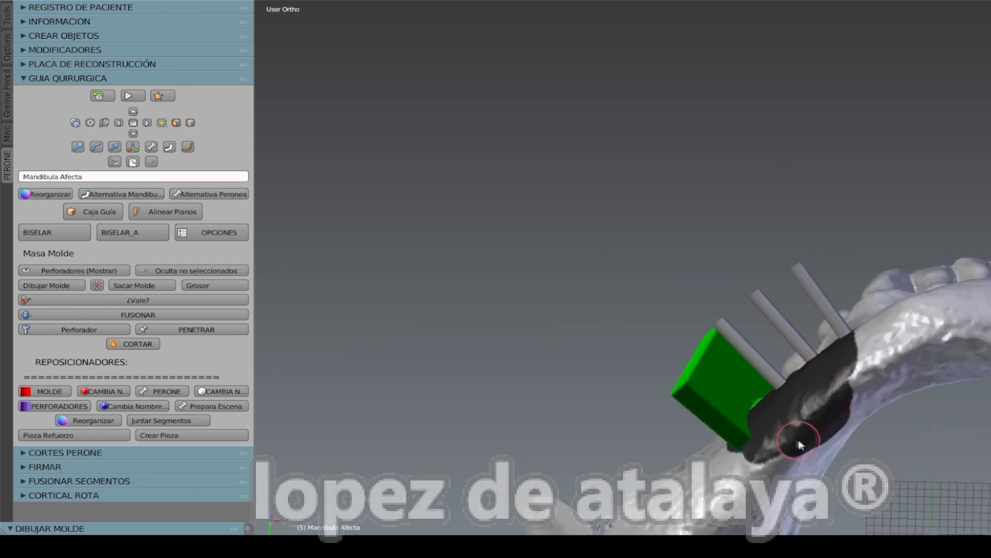
pyautogui.moveTo(832, 377); pyautogui.dragTo(721, 462, button='middle')
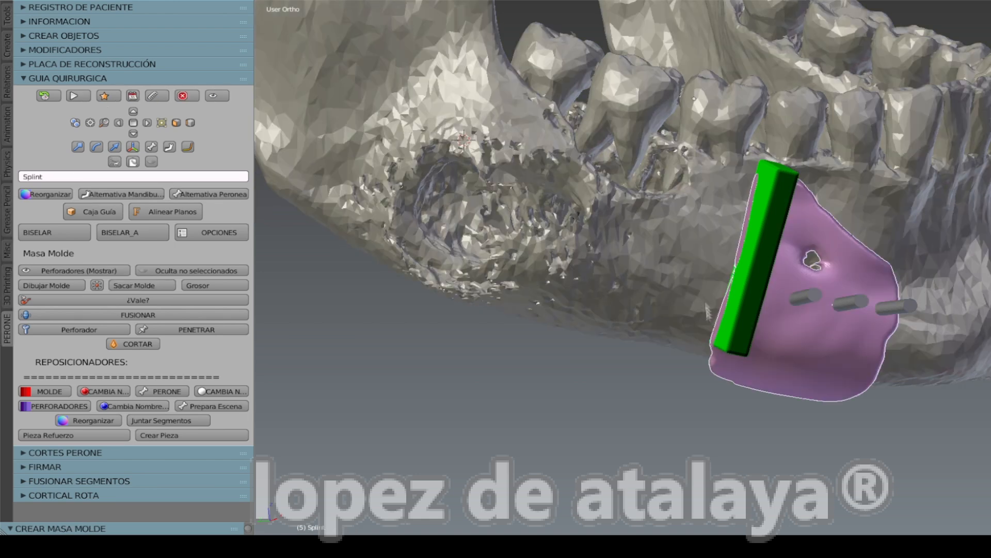
# Solder the mandibular body mold mass to its guide box and fuse the three guide cylinders into the surgical guide.
pyautogui.moveTo(705, 303); pyautogui.dragTo(636, 271, button='middle')
pyautogui.click(145, 299)
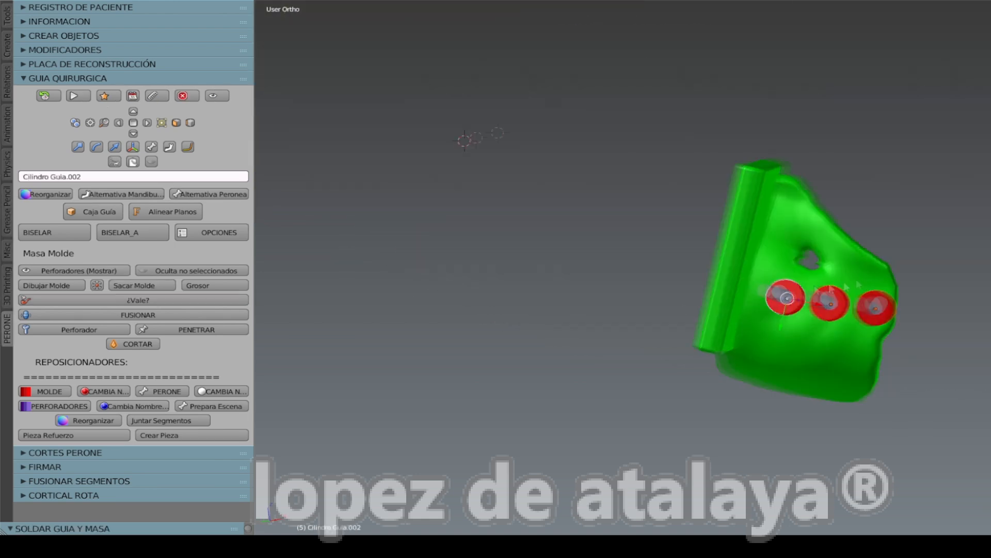
pyautogui.moveTo(850, 294); pyautogui.dragTo(855, 296)
pyautogui.moveTo(855, 296); pyautogui.dragTo(606, 173, button='middle')
pyautogui.click(137, 314)
pyautogui.moveTo(658, 294); pyautogui.dragTo(526, 238, button='middle')
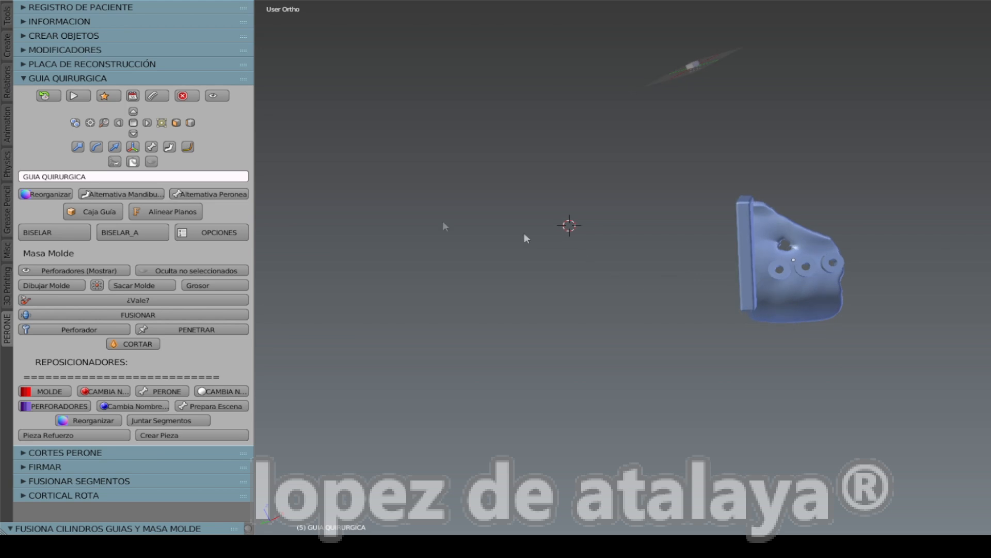
# Show the affected mandible together with both surgical guides, the cutting planes and the reconstruction plate, and inspect the assembly.
pyautogui.click(169, 149)
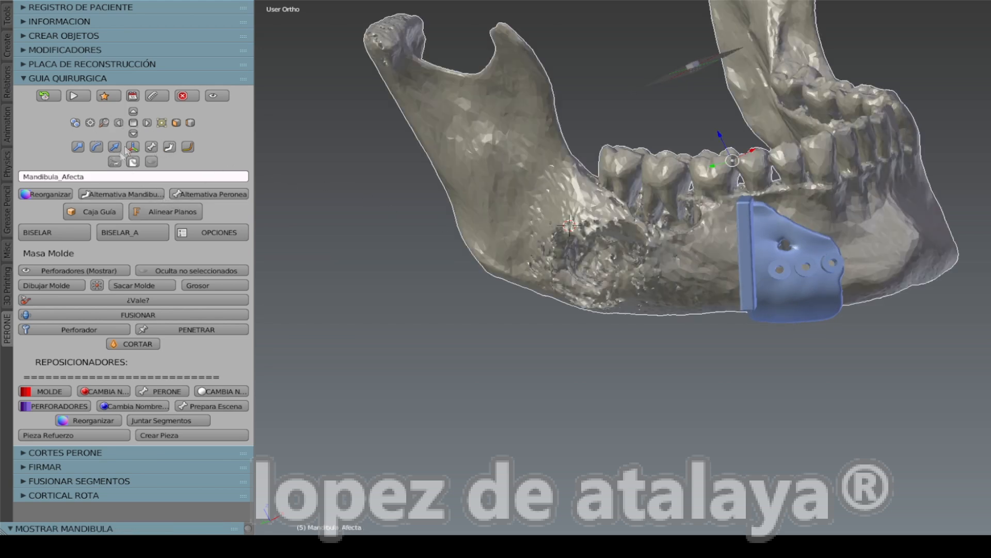
pyautogui.click(115, 163)
pyautogui.click(133, 162)
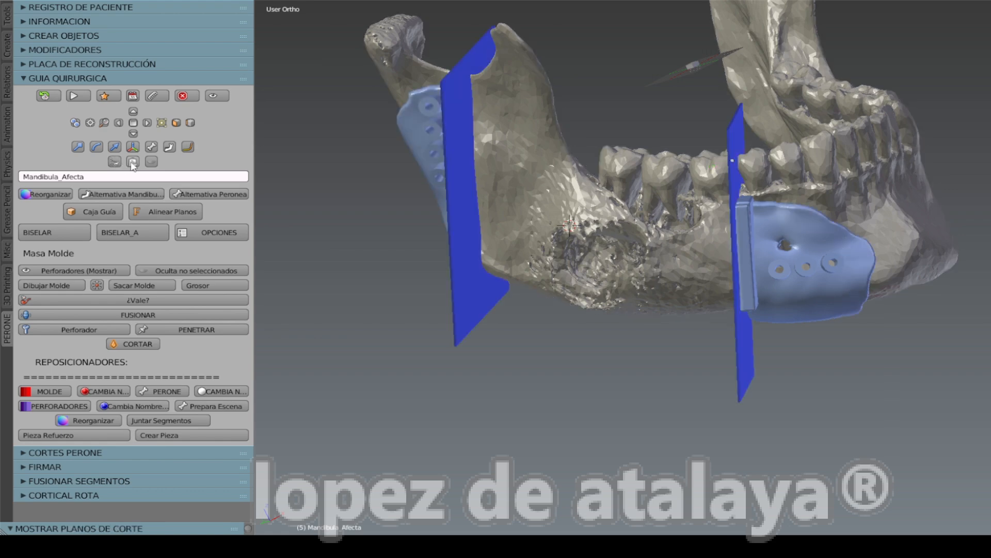
pyautogui.moveTo(282, 178); pyautogui.dragTo(719, 166, button='middle')
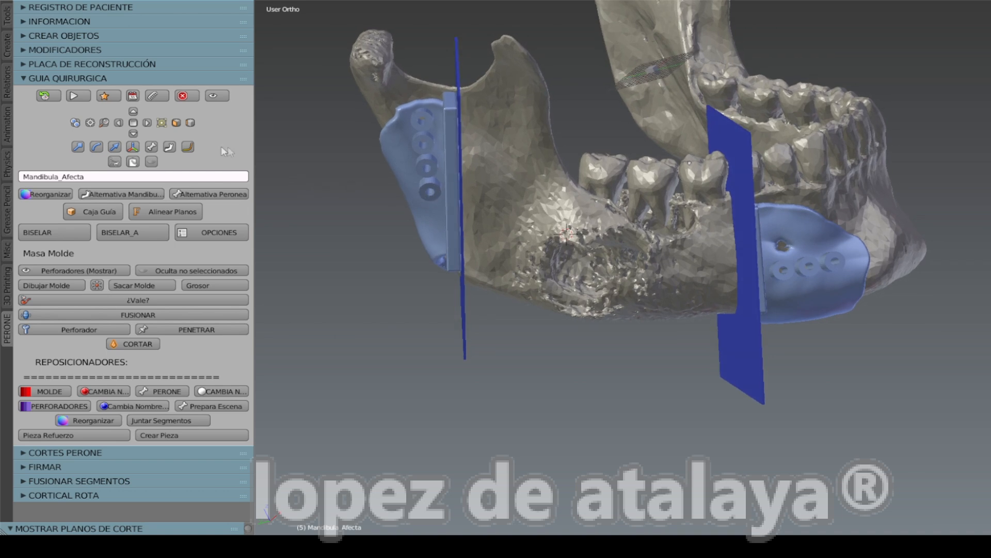
pyautogui.click(187, 148)
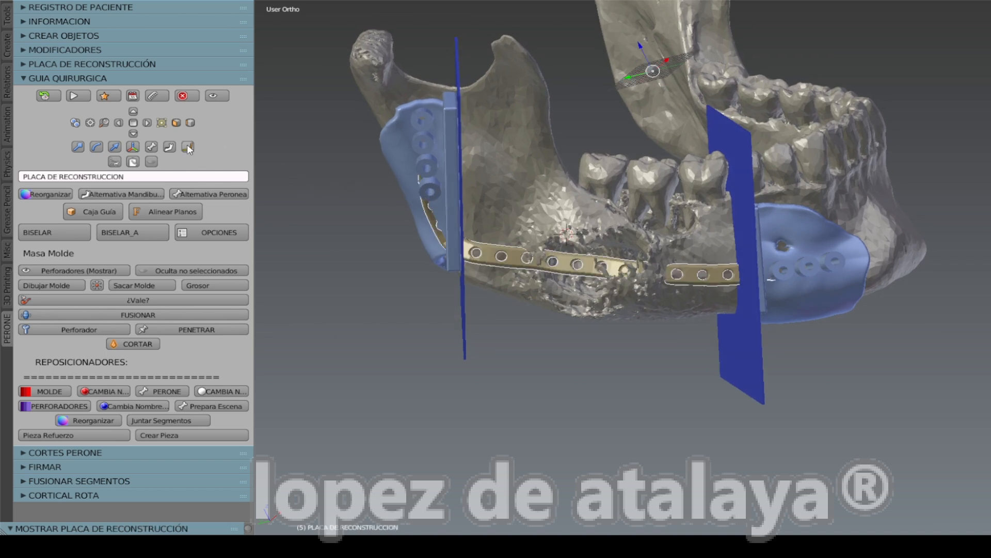
pyautogui.moveTo(470, 154); pyautogui.dragTo(529, 237, button='middle')
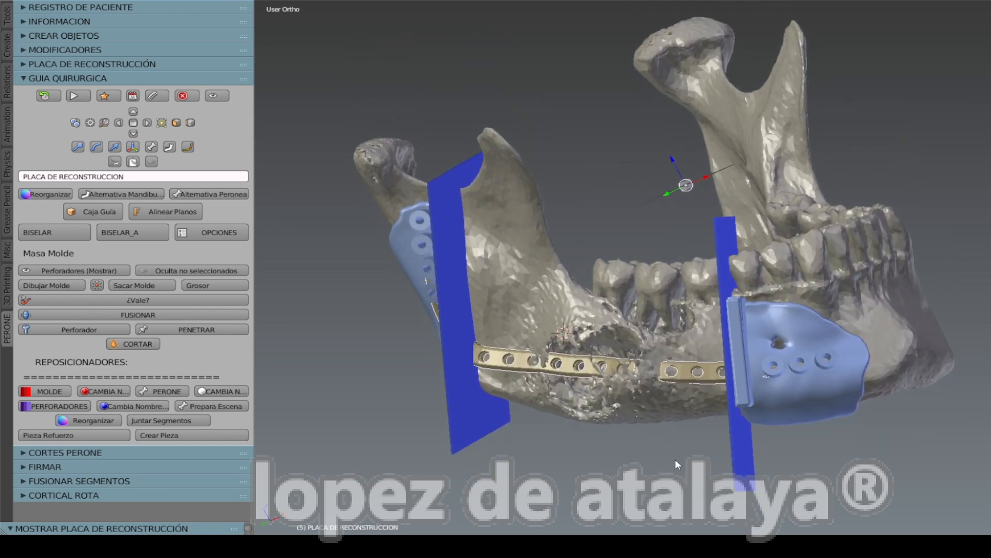